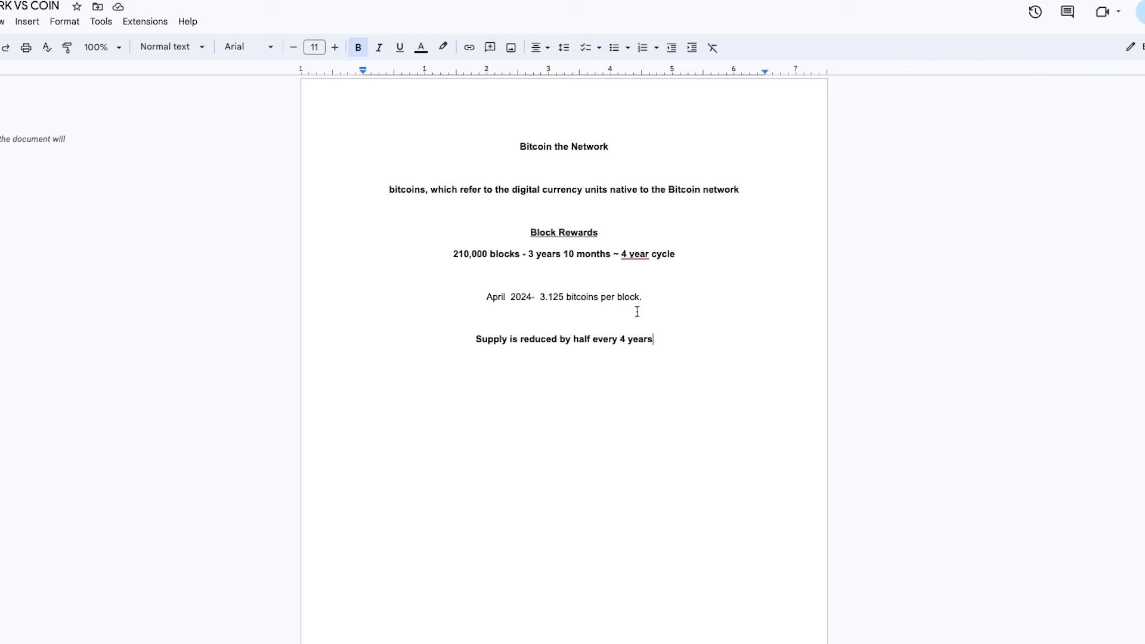
Highlight the whole line "Supply is reduced by half every 4 years" in the document
click(860, 355)
click(637, 312)
click(476, 339)
drag(476, 338, 589, 340)
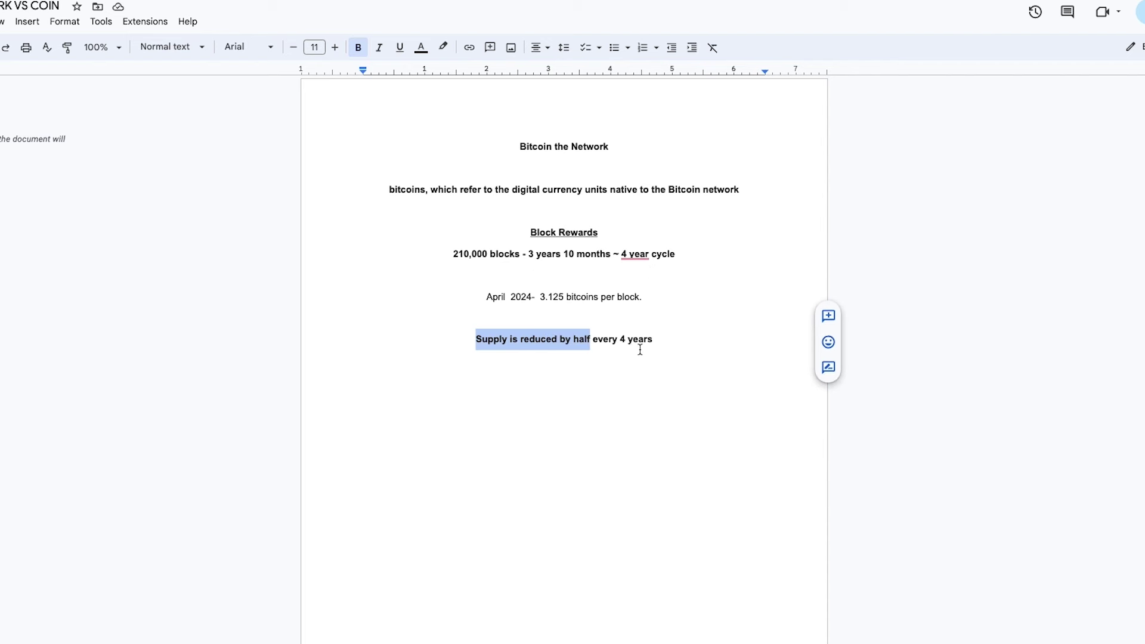
click(500, 401)
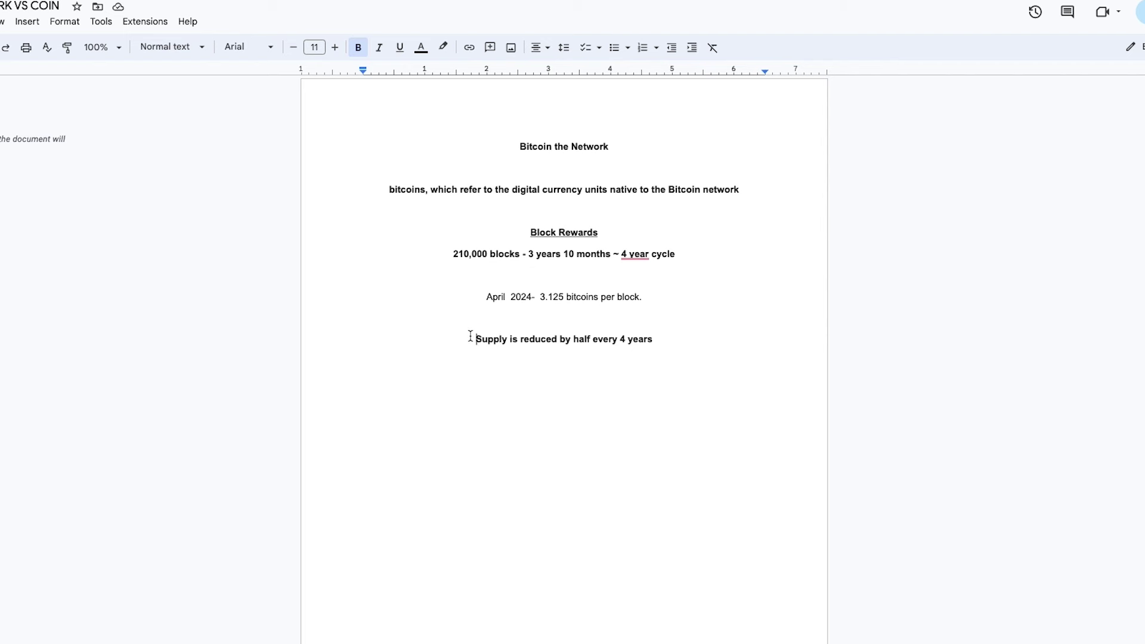
drag(470, 336, 668, 343)
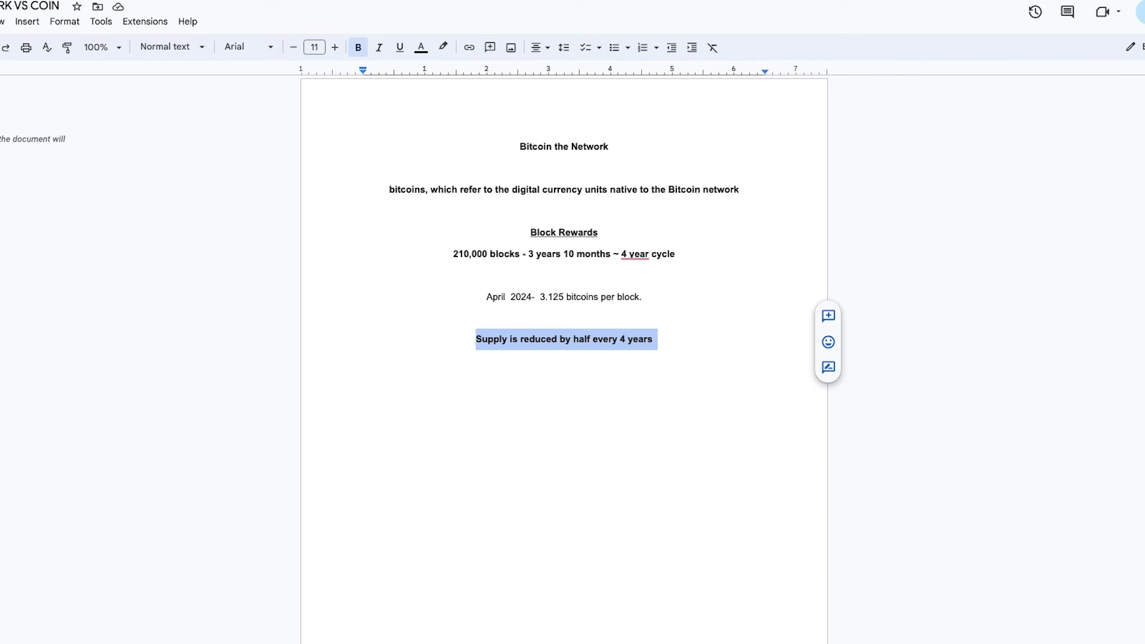
Switch to the monthly Bitcoin chart and measure the span from the November 2011 low to the August 2015 low
click(288, 3)
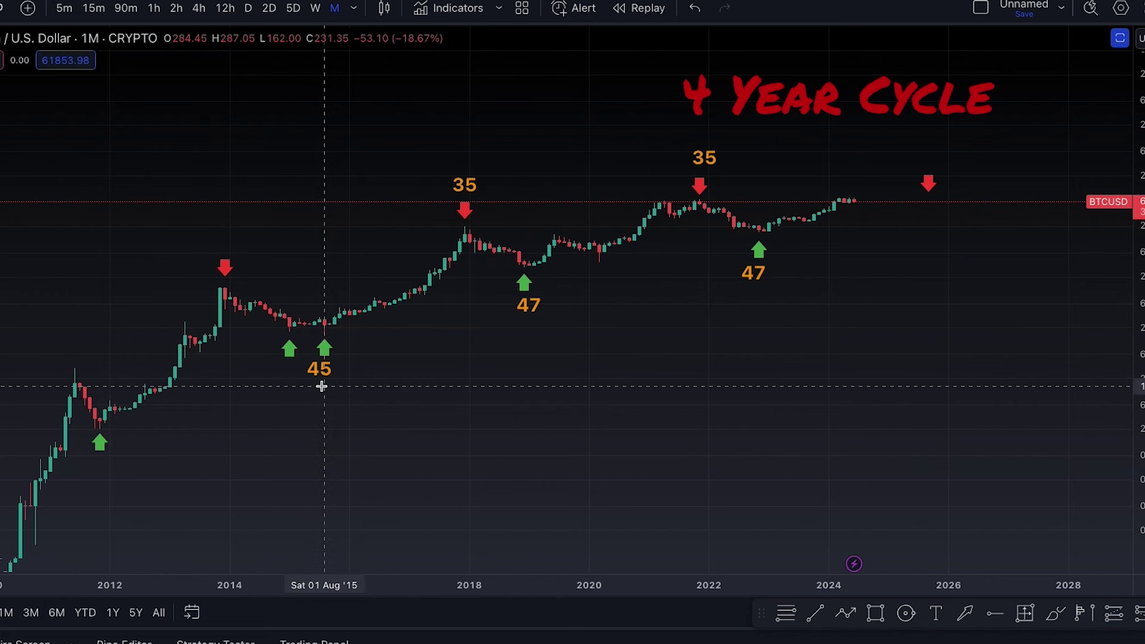
shift+click(98, 464)
click(324, 462)
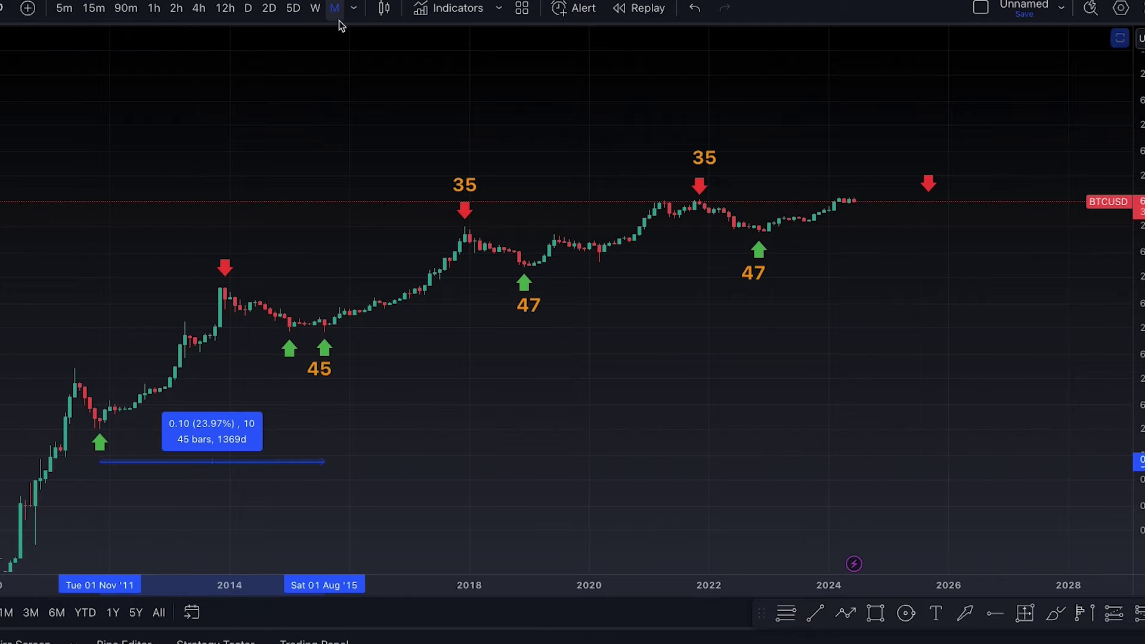
click(345, 489)
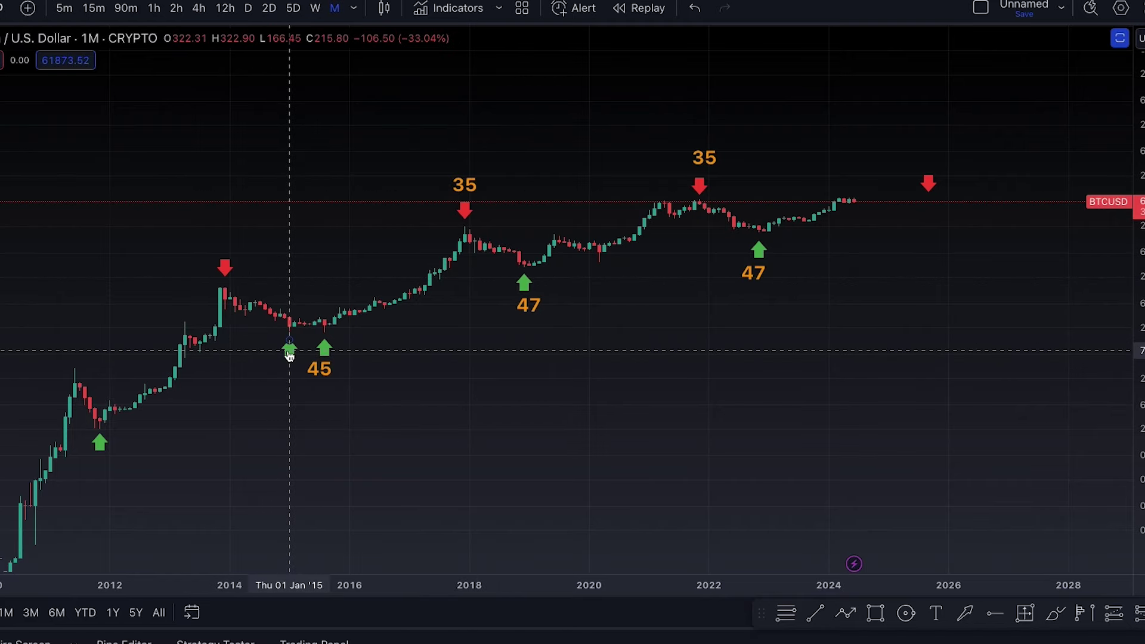
Measure the span from the January 2015 low to the low marked in late 2018
shift+click(289, 386)
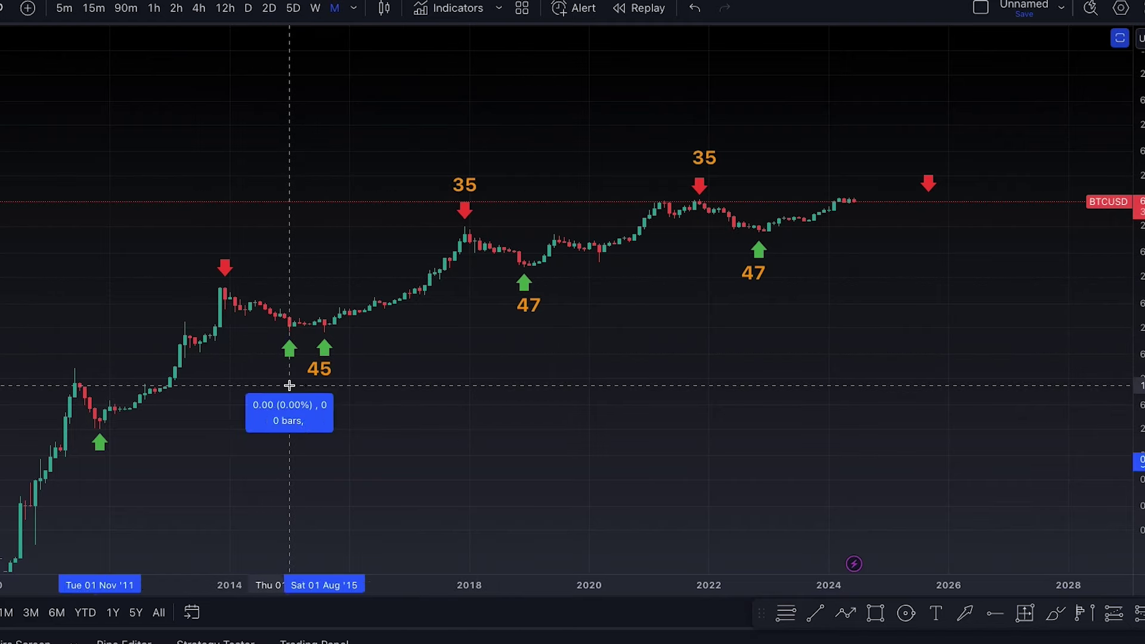
click(460, 382)
click(525, 438)
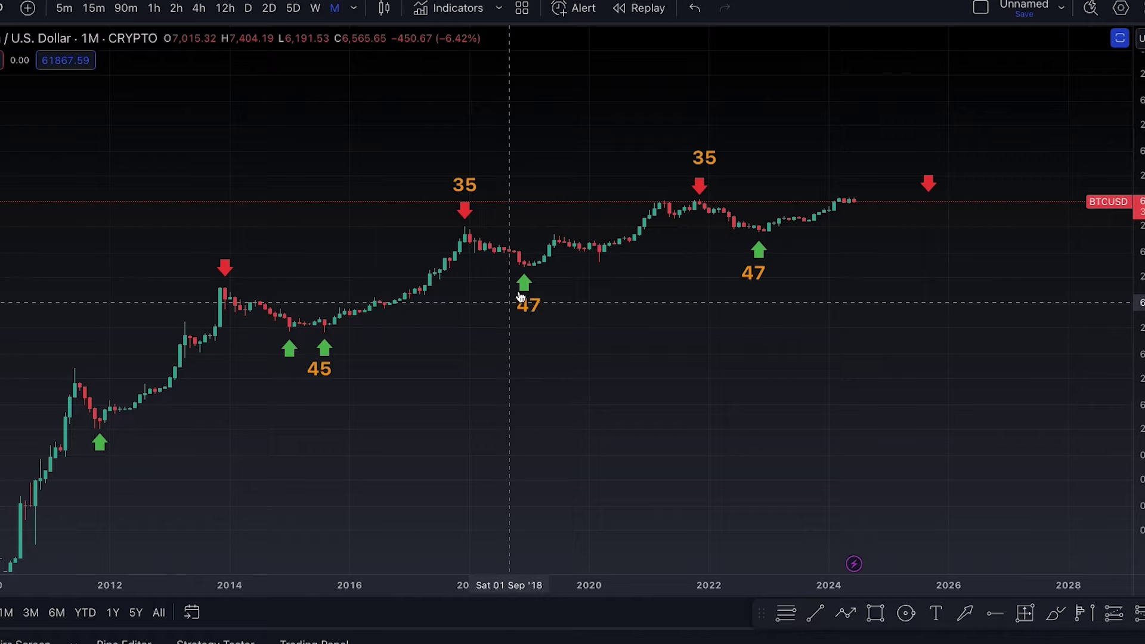
click(288, 404)
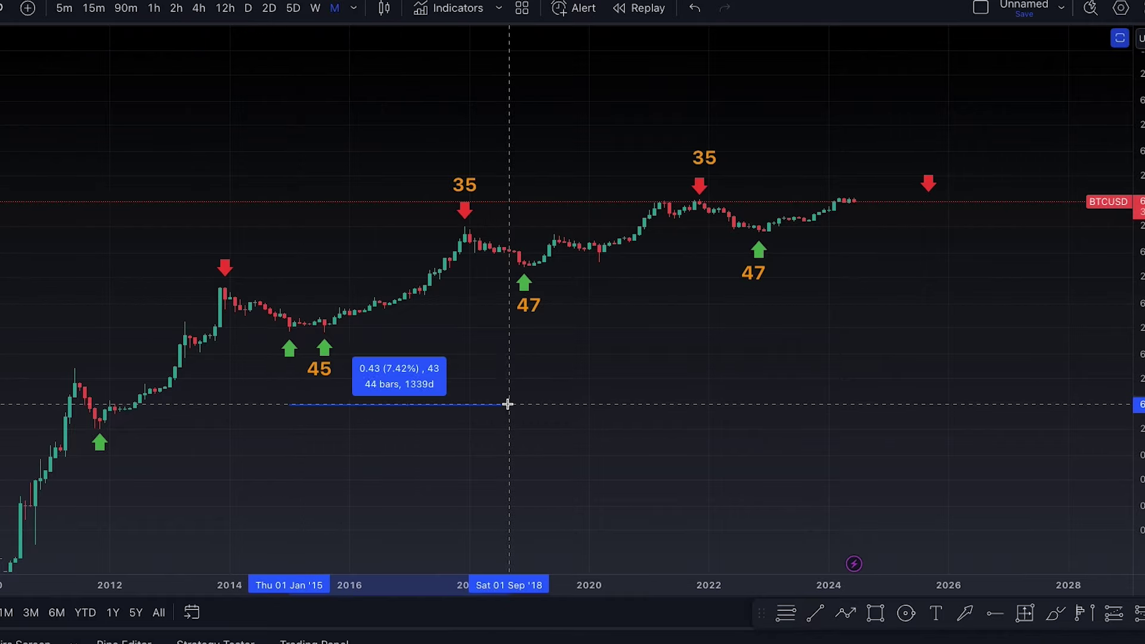
click(521, 404)
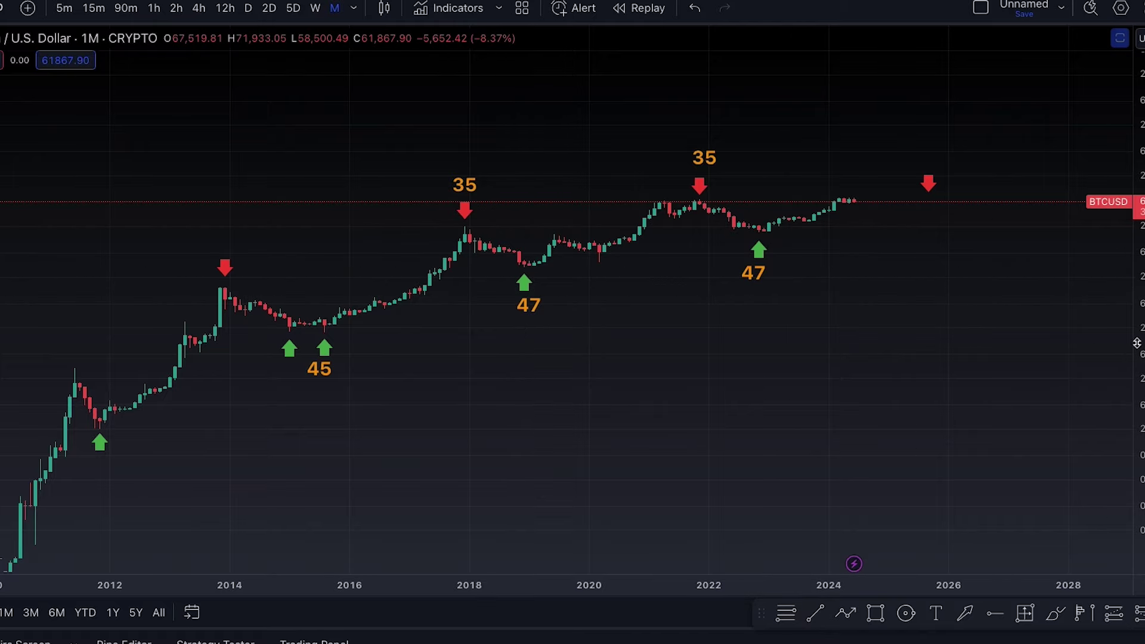
Move the red down arrow at September 2025 slightly higher above the current price level
drag(1136, 343, 1136, 286)
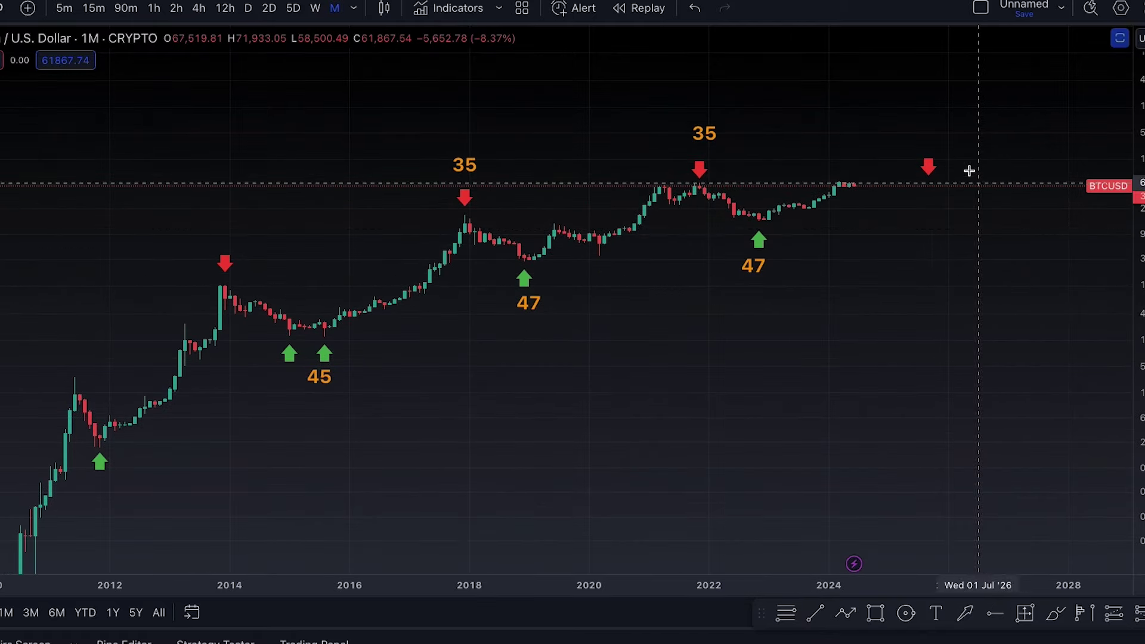
click(929, 159)
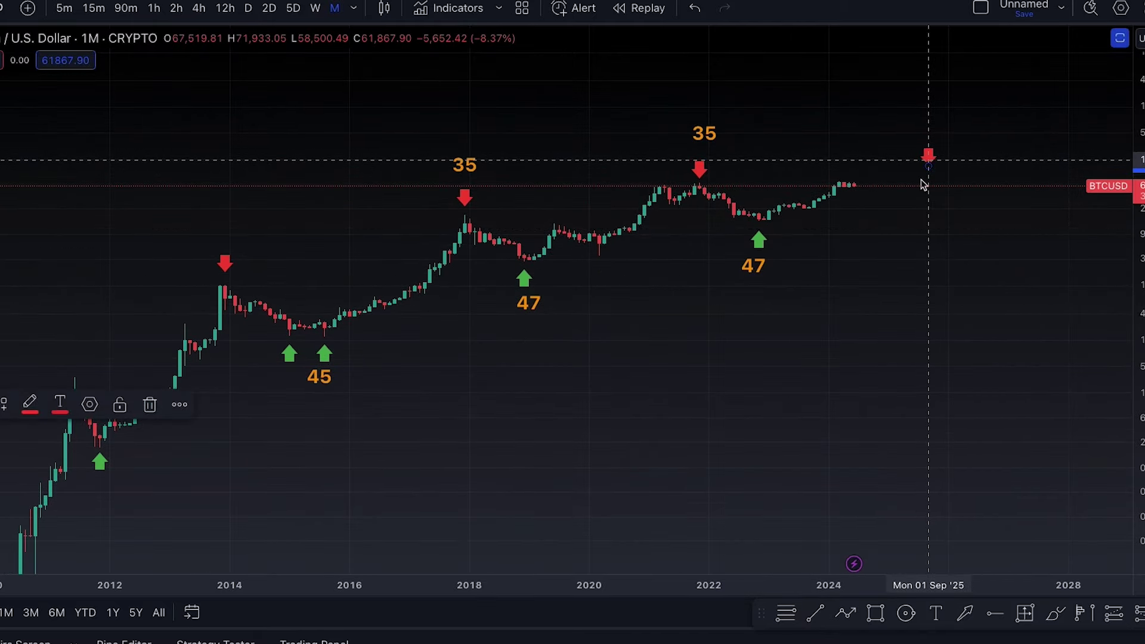
click(758, 292)
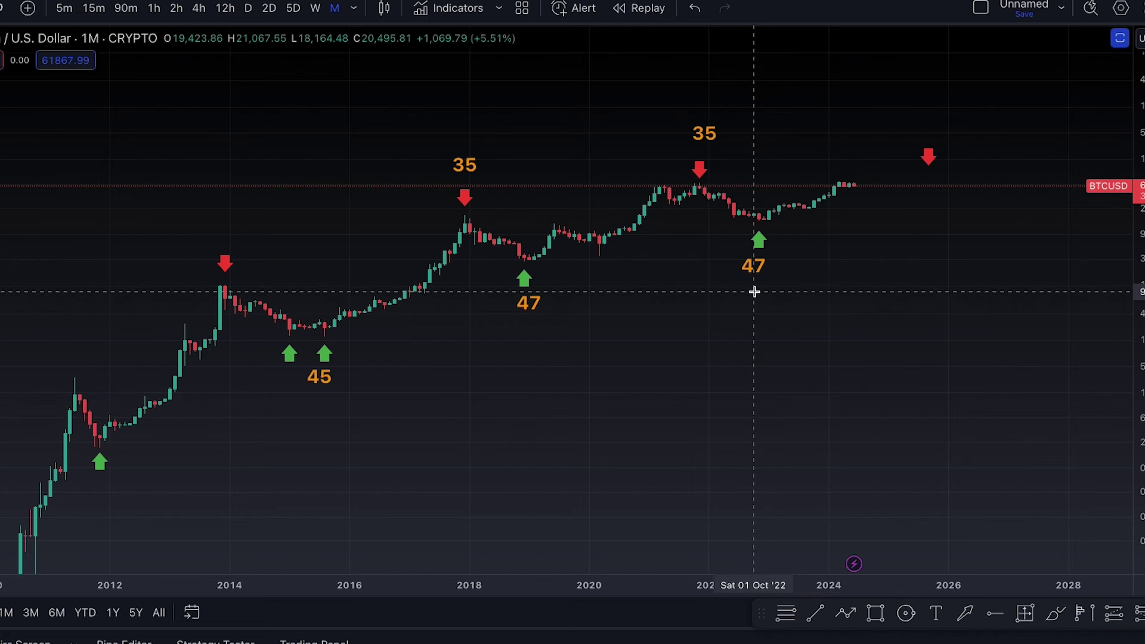
Measure the span from the November 2022 low to October 2025, near the projected red arrow
shift+click(759, 296)
click(931, 296)
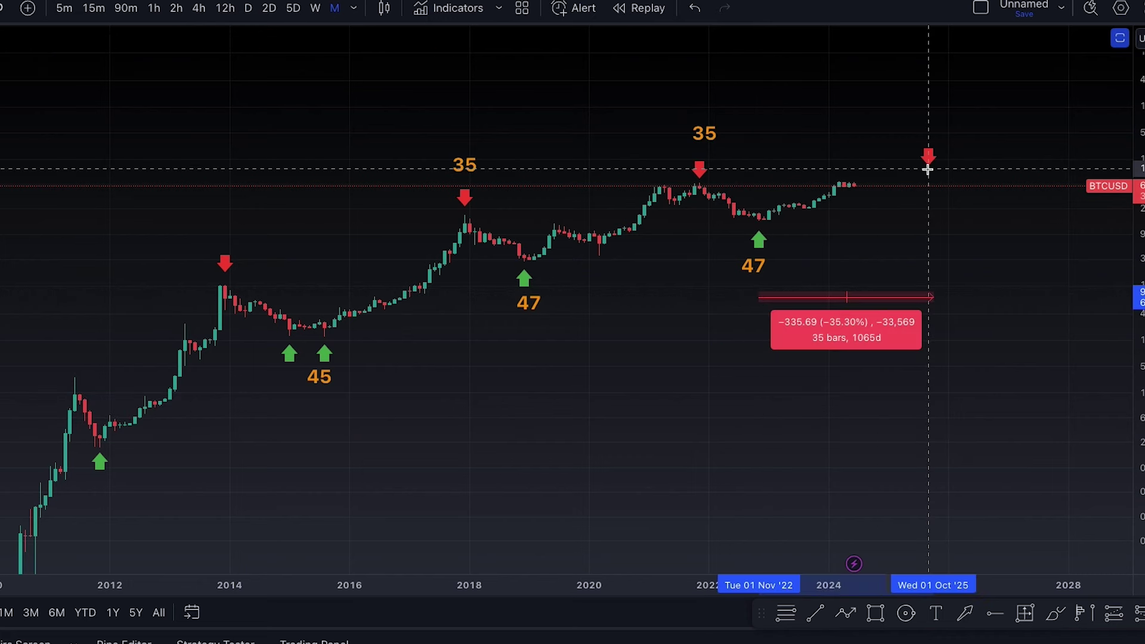
click(858, 441)
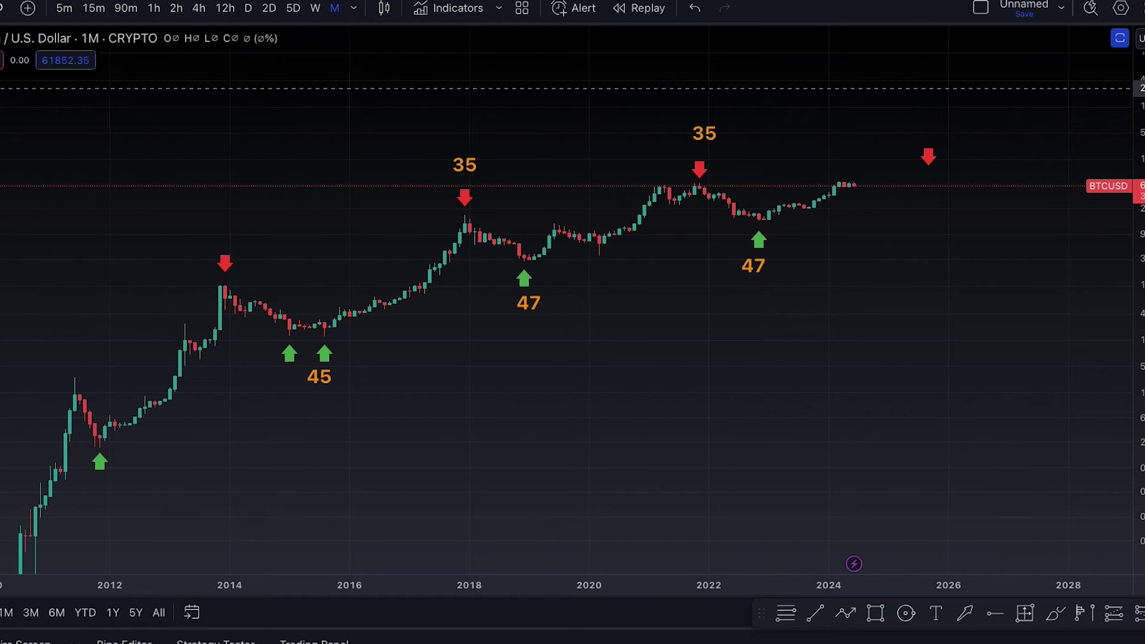
Switch to the monthly Apple chart and measure the price decline between March 2008 and September 2009
click(38, 140)
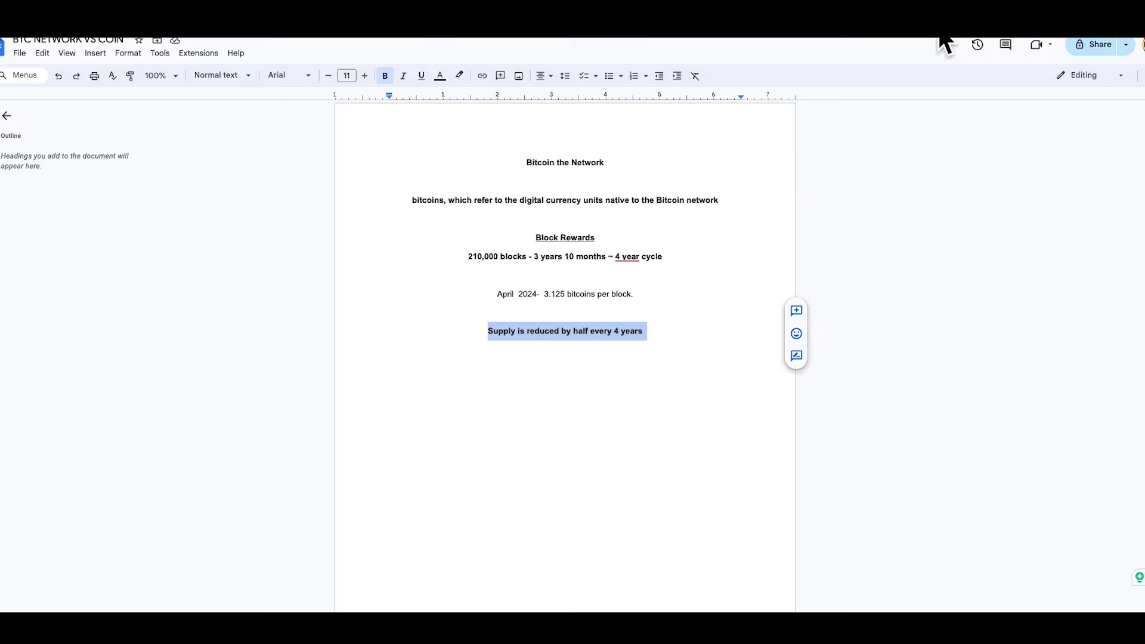
key(ctrl+Tab)
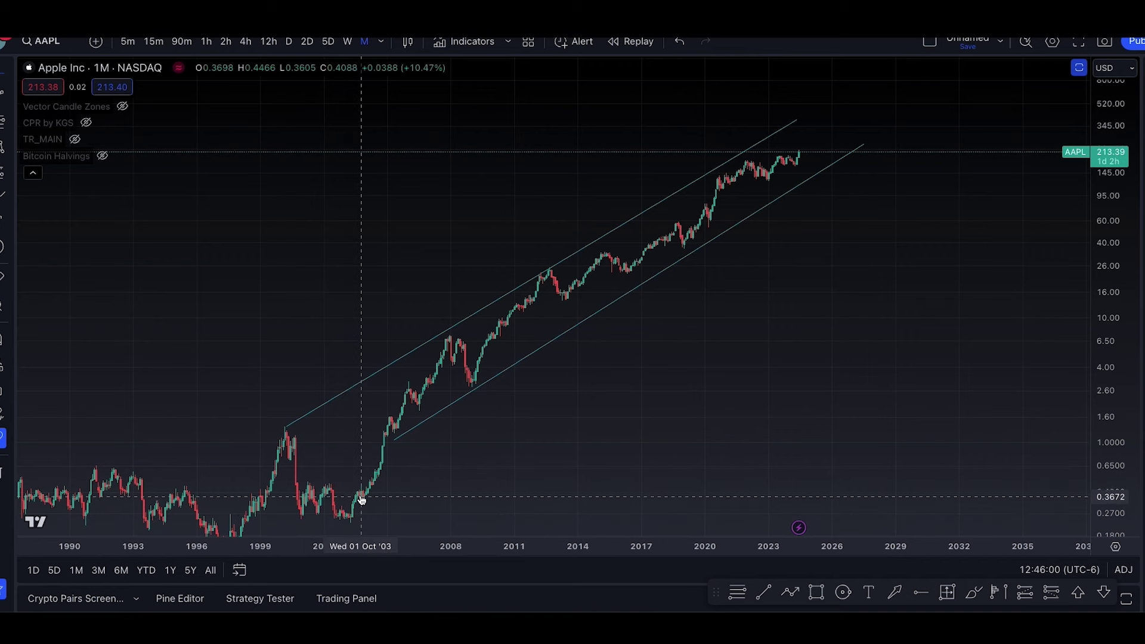
shift+click(455, 336)
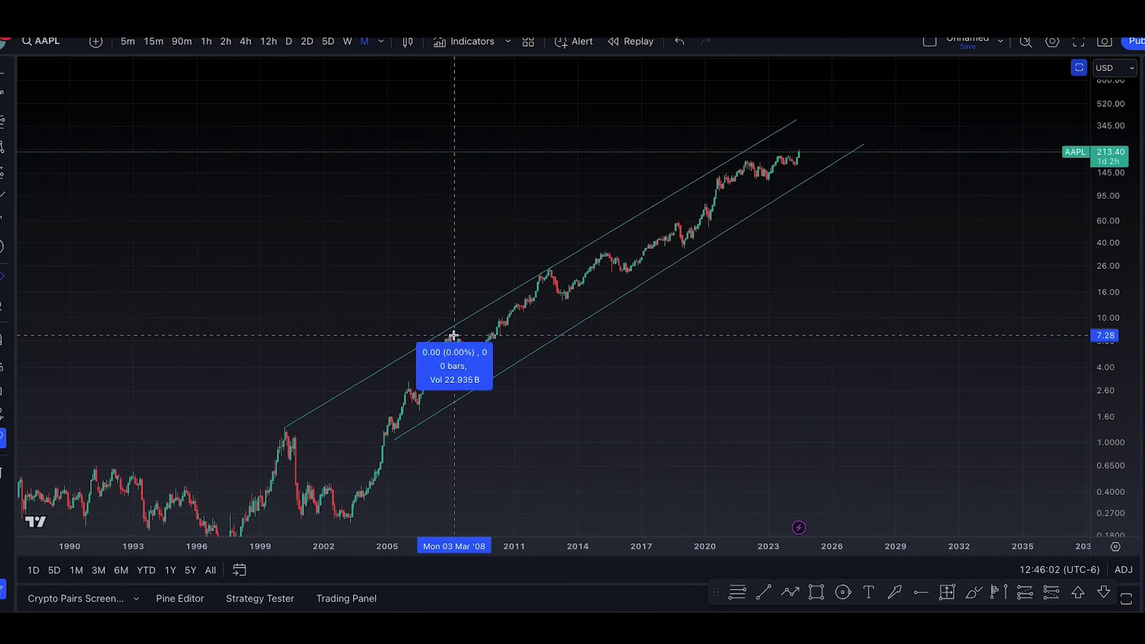
click(486, 384)
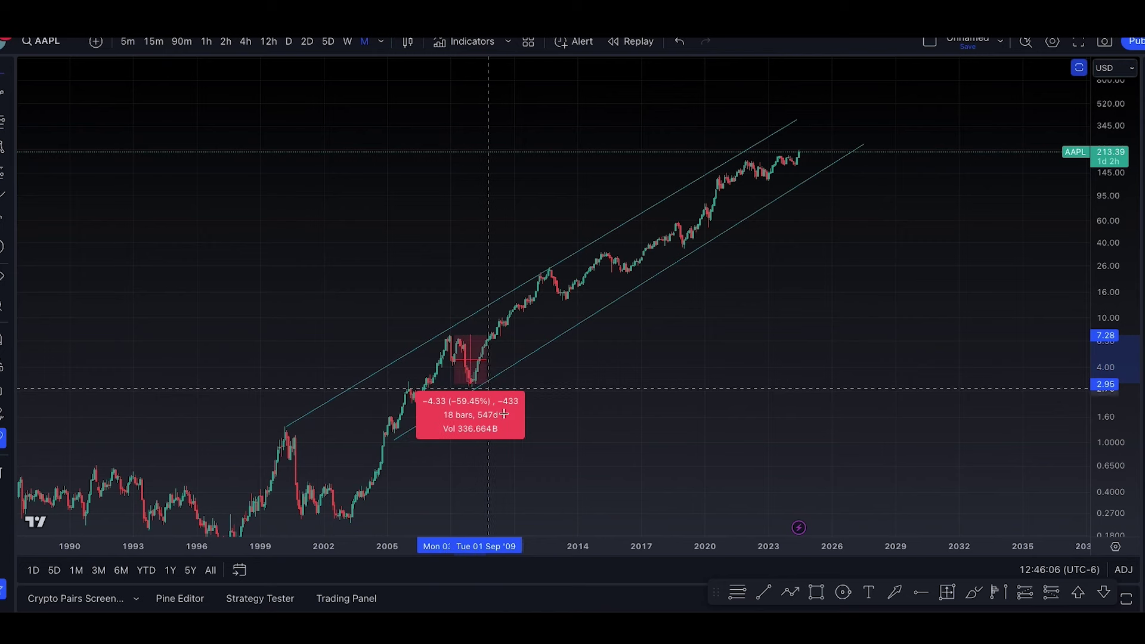
click(566, 435)
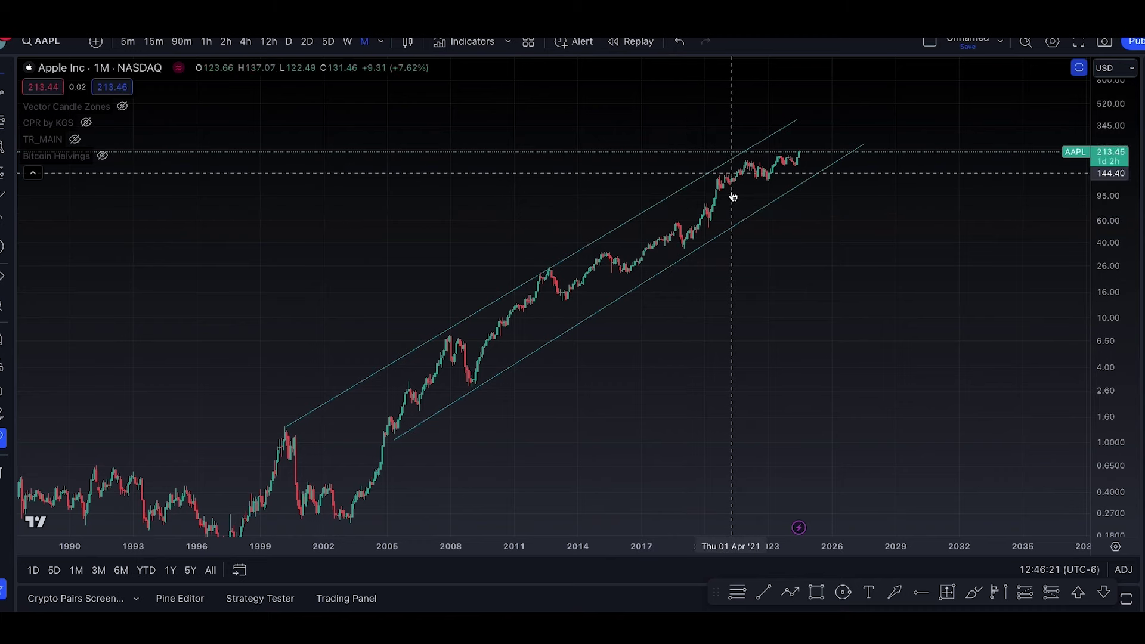
Measure Apple's declines from the 2012, 2015 and 2018 peaks down to the lows that follow them
shift+click(549, 269)
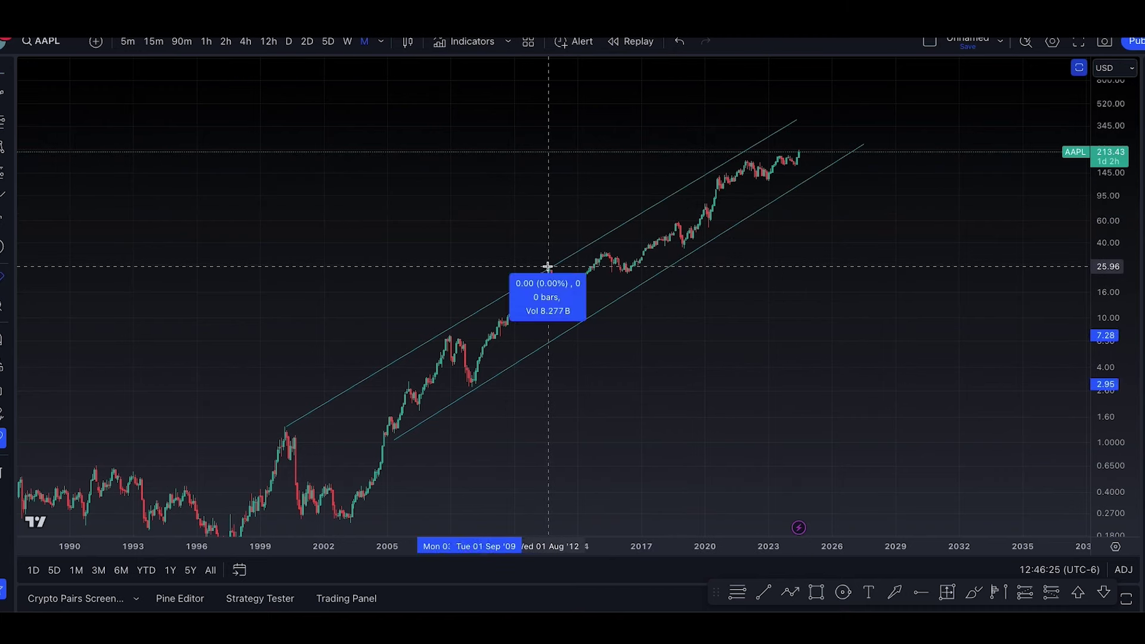
click(564, 301)
shift+click(608, 250)
click(626, 271)
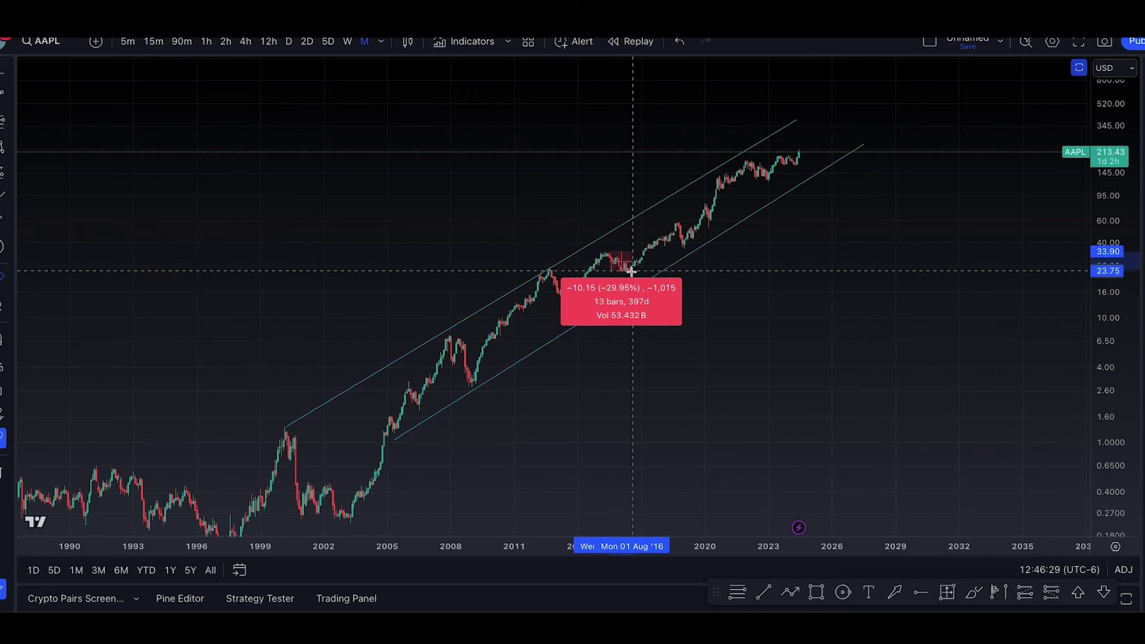
shift+click(677, 225)
click(688, 249)
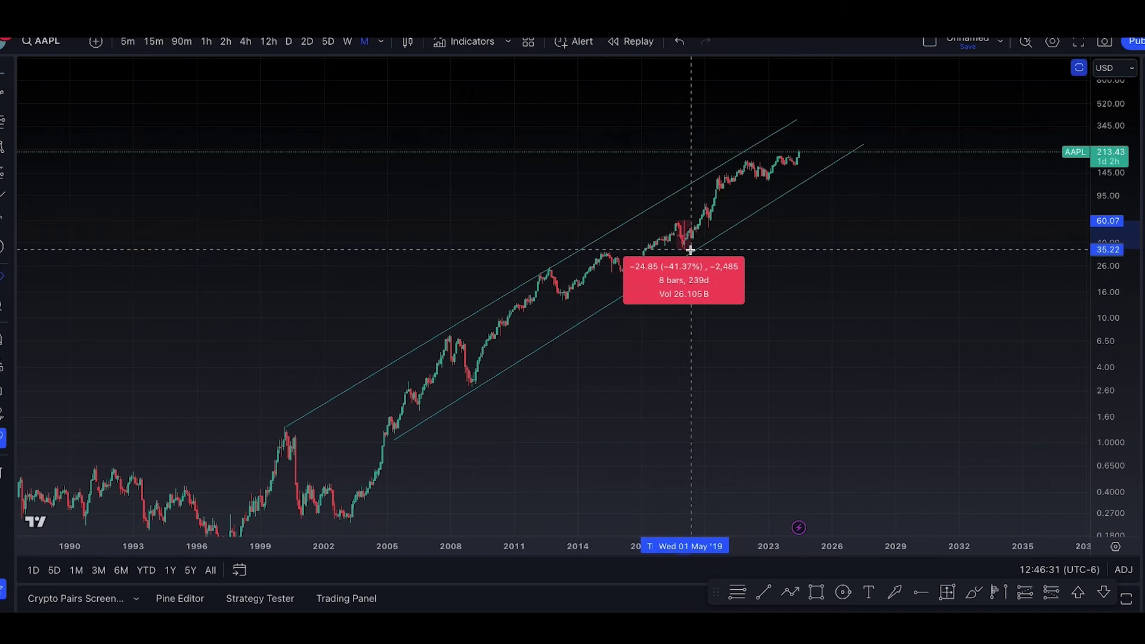
shift+click(447, 337)
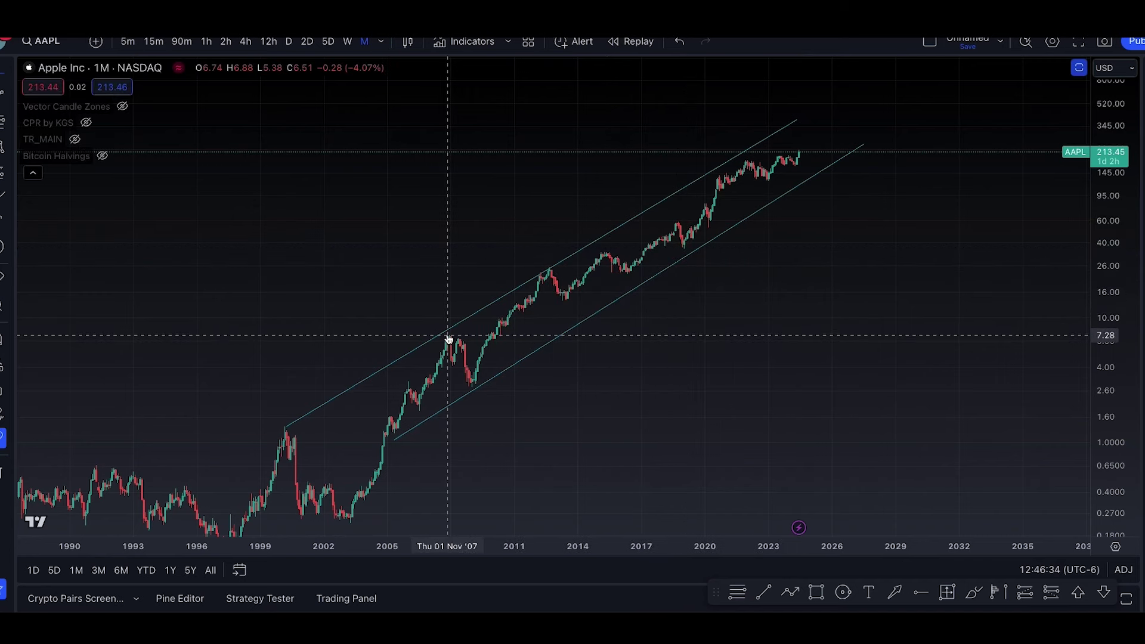
click(576, 400)
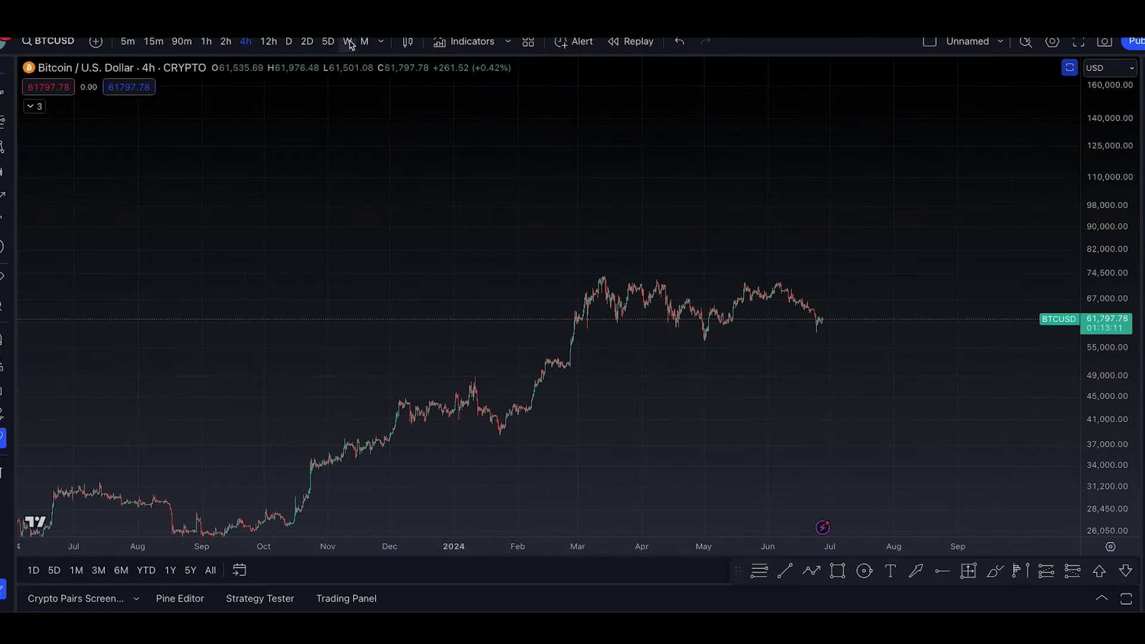
Set the Bitcoin chart to the monthly timeframe and draw a trend line under the lows from June 2010 to about November 2028
click(364, 41)
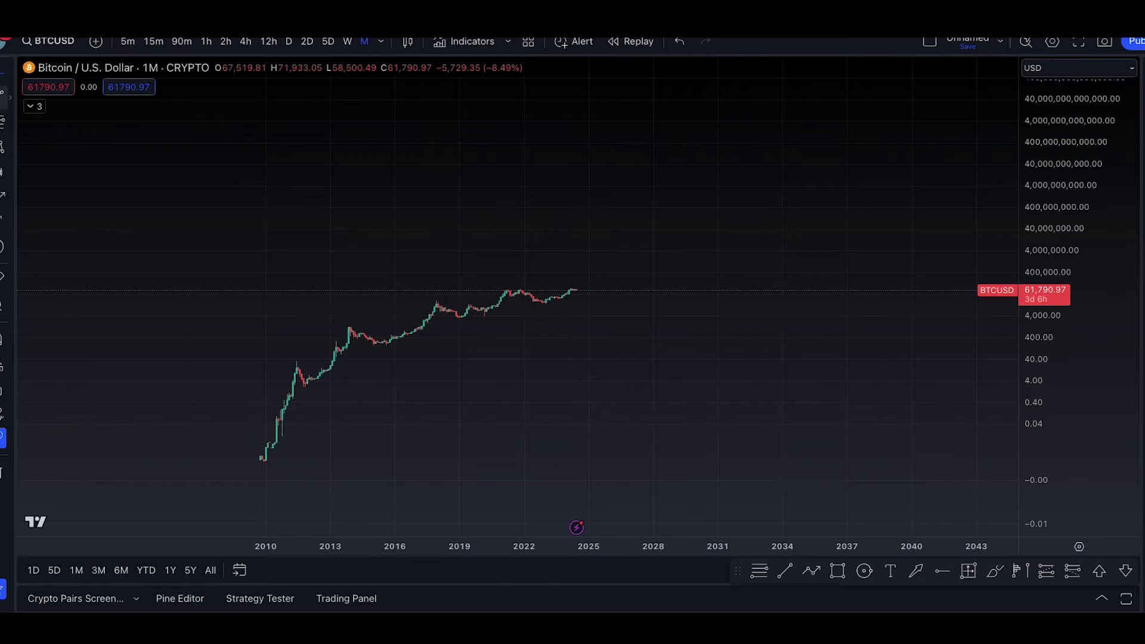
key(alt+t)
click(275, 397)
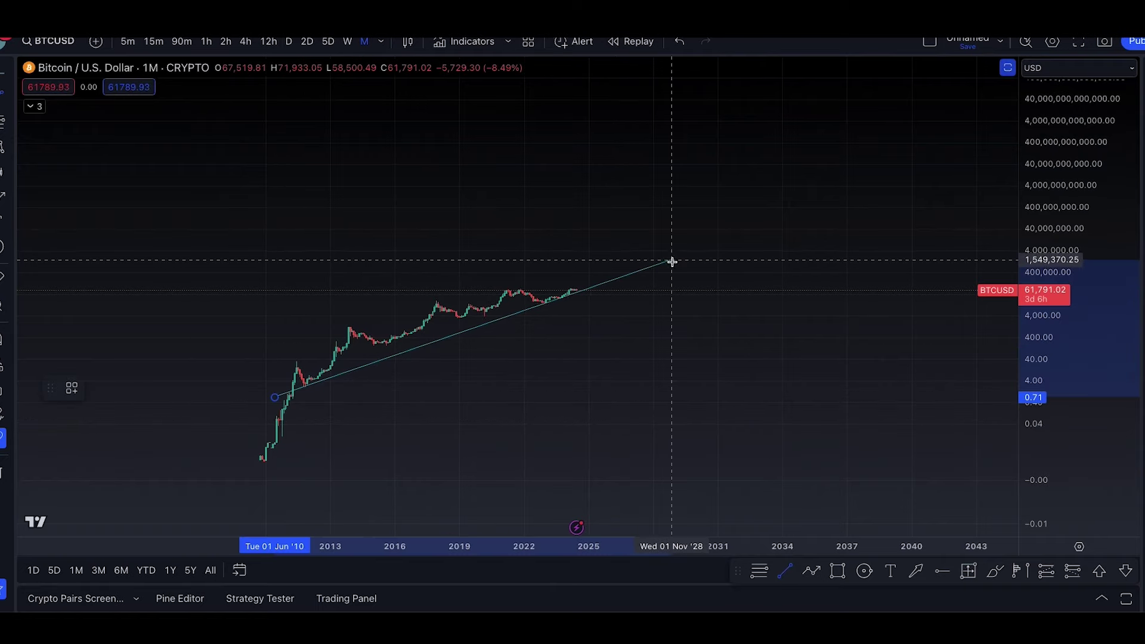
click(672, 262)
Draw an upper trend line across the 2013 and 2017 highs, ending at November 2024, roughly parallel to the lower line
click(212, 292)
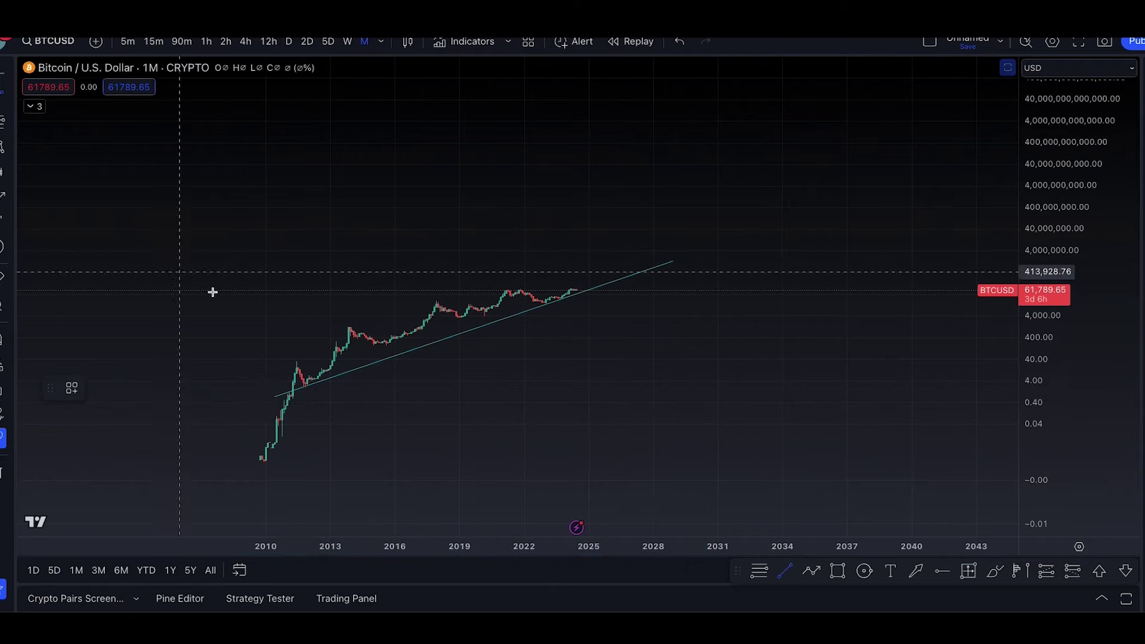
click(257, 358)
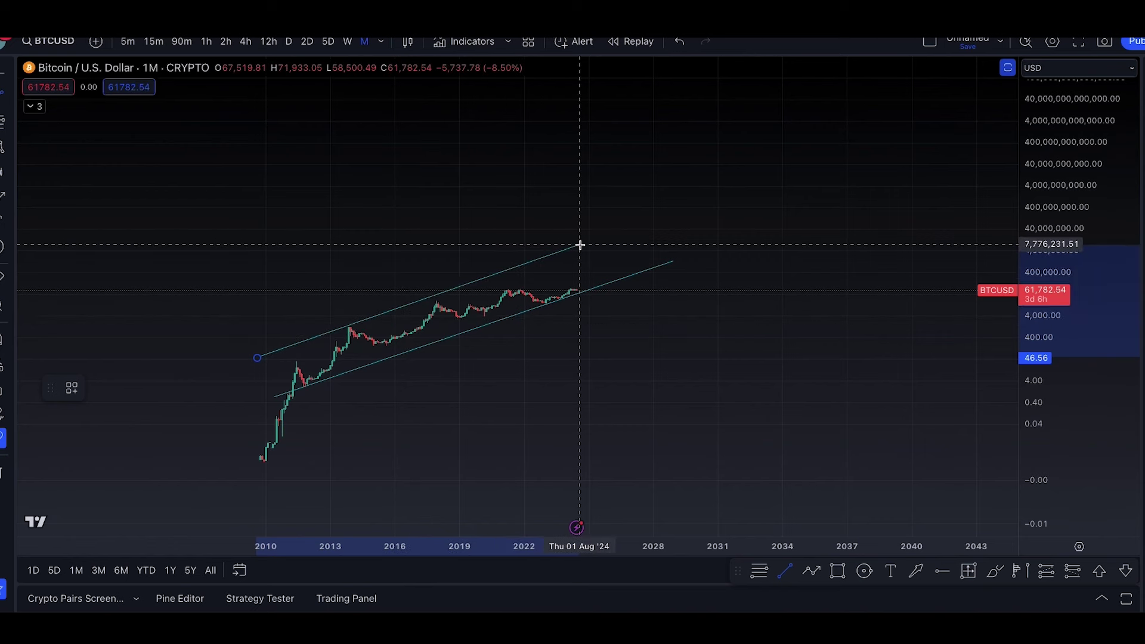
click(585, 246)
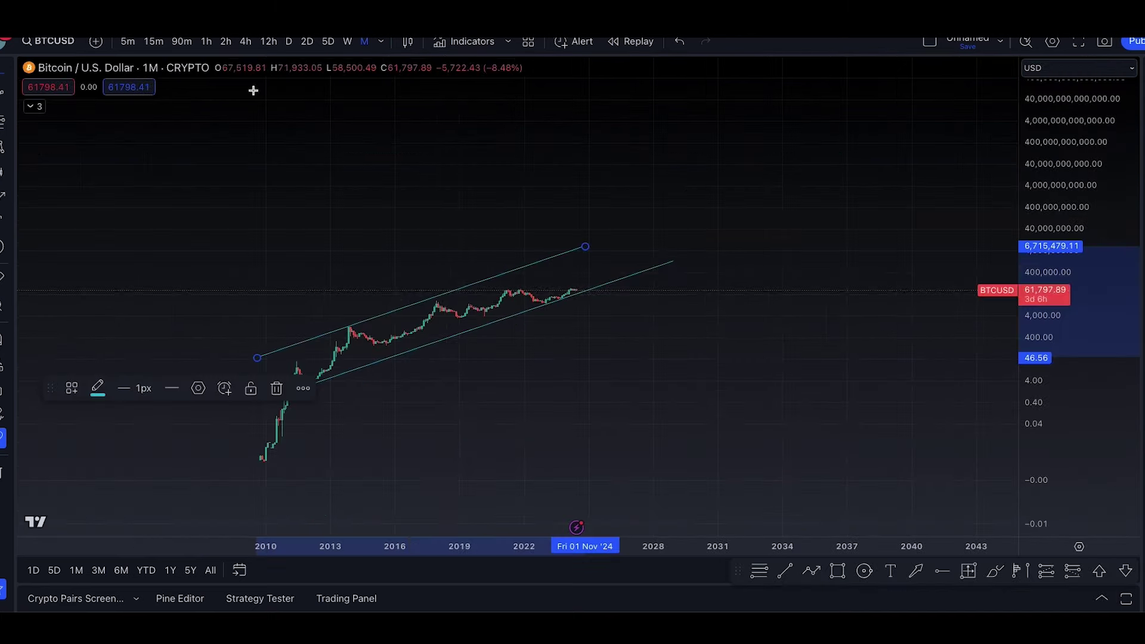
click(131, 440)
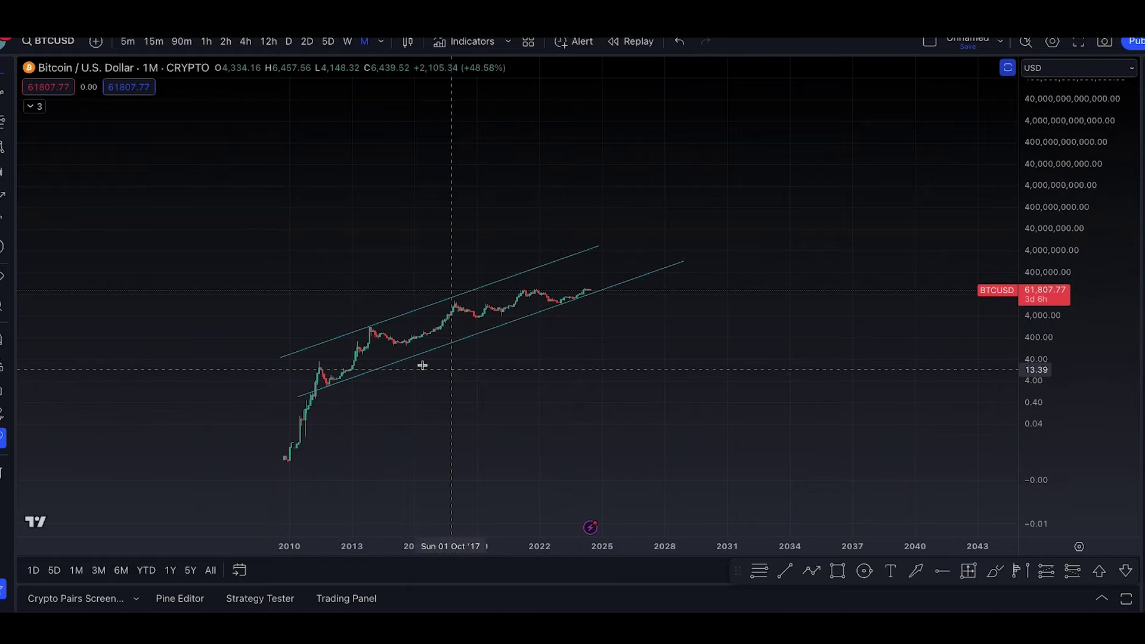
scroll(331, 393, down, 1)
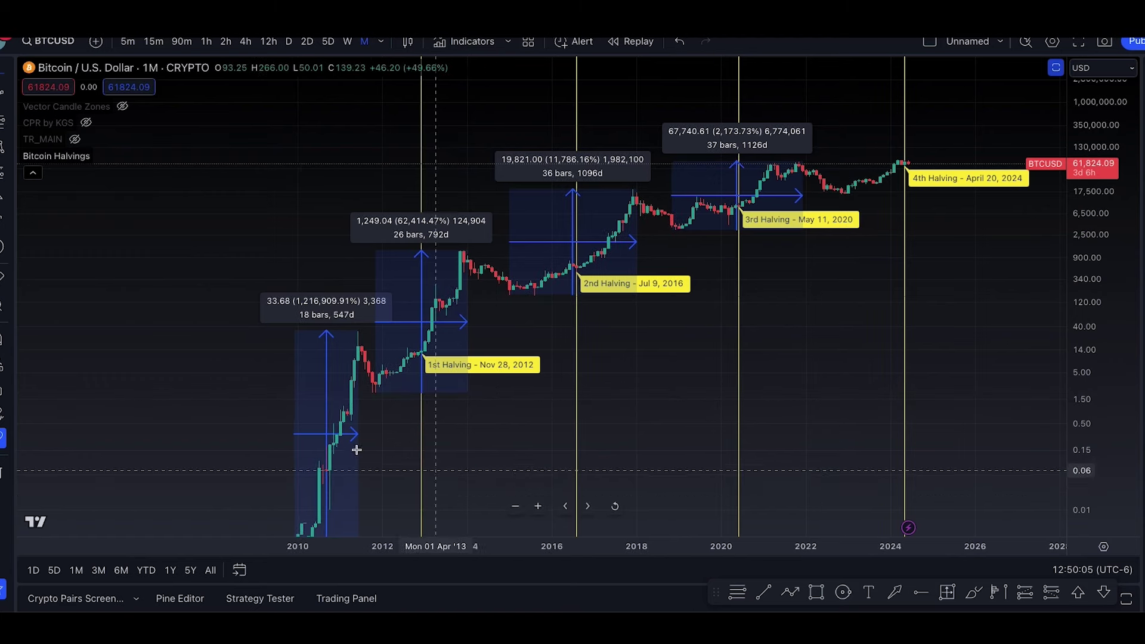
Switch to the calculator and divide the second cycle's percentage gain, 62414, by 5.3
mouse_move(507, 440)
mouse_down()
mouse_move(494, 419)
mouse_move(491, 435)
mouse_up()
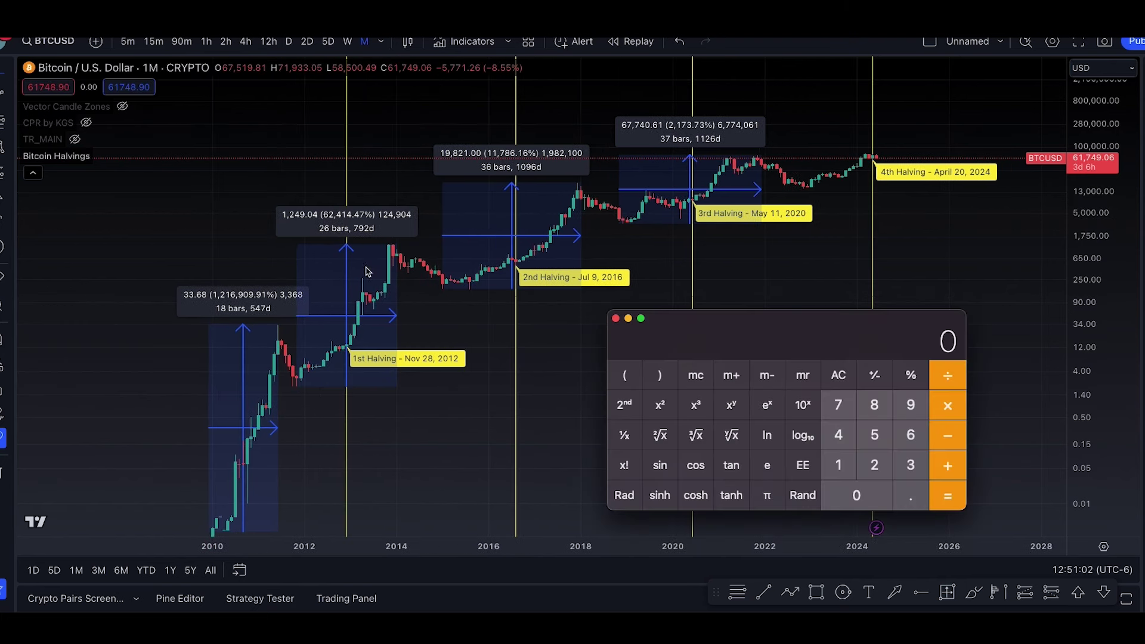
click(911, 435)
click(875, 465)
click(838, 435)
click(838, 465)
click(838, 435)
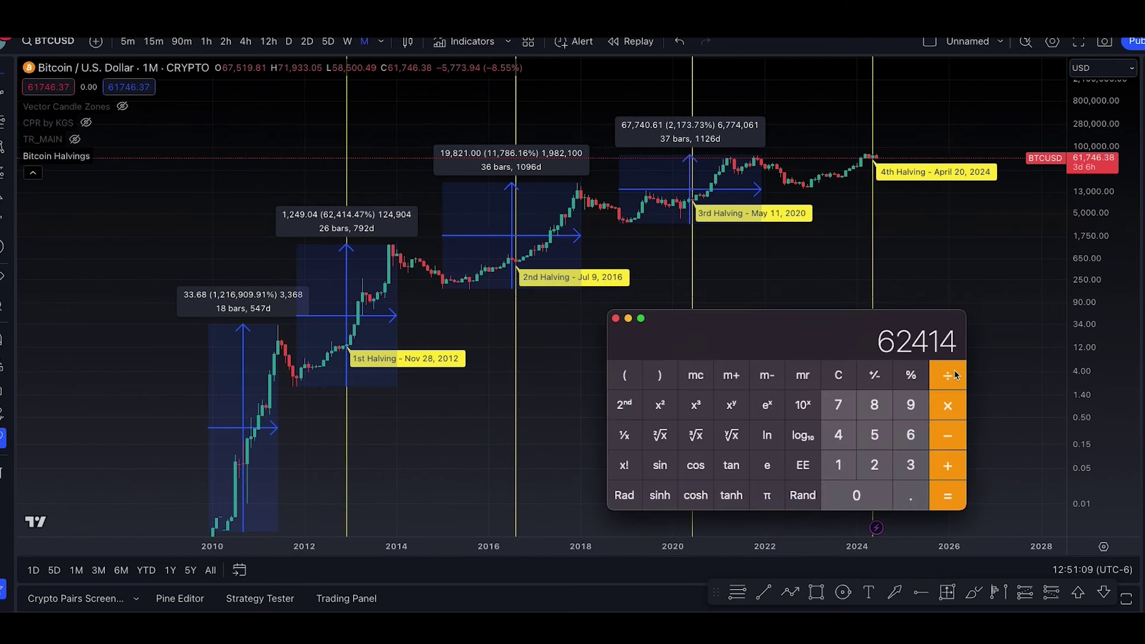
click(948, 375)
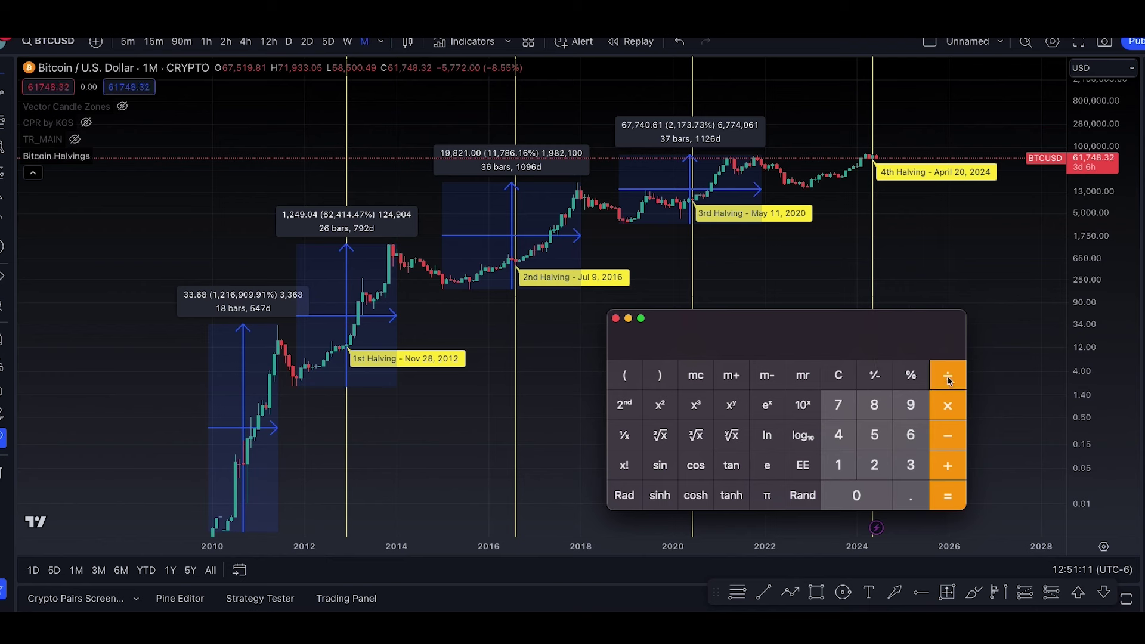
click(874, 435)
click(911, 495)
click(911, 466)
click(947, 496)
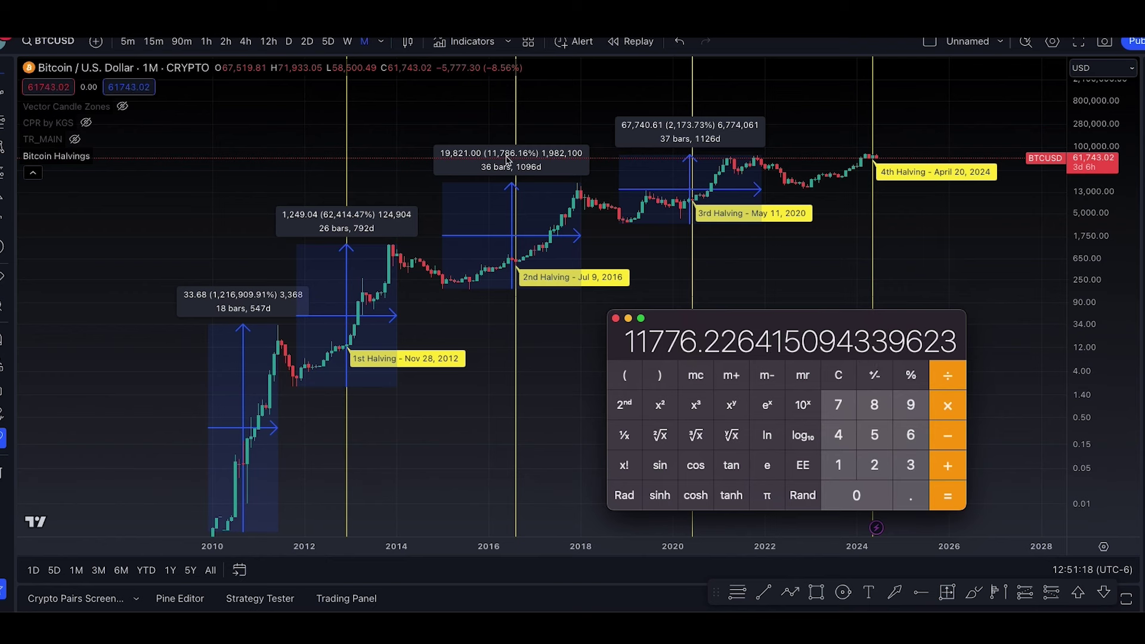
Clear the calculator and divide the latest completed cycle's percentage gain, 2173, by 5.3
key(Escape)
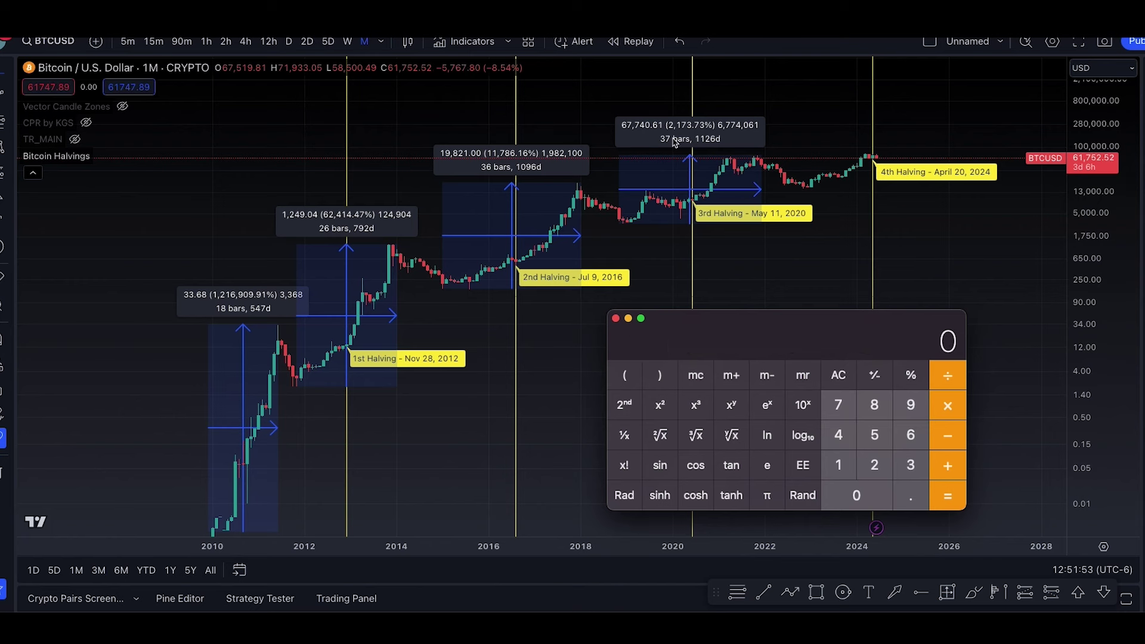
text(2173)
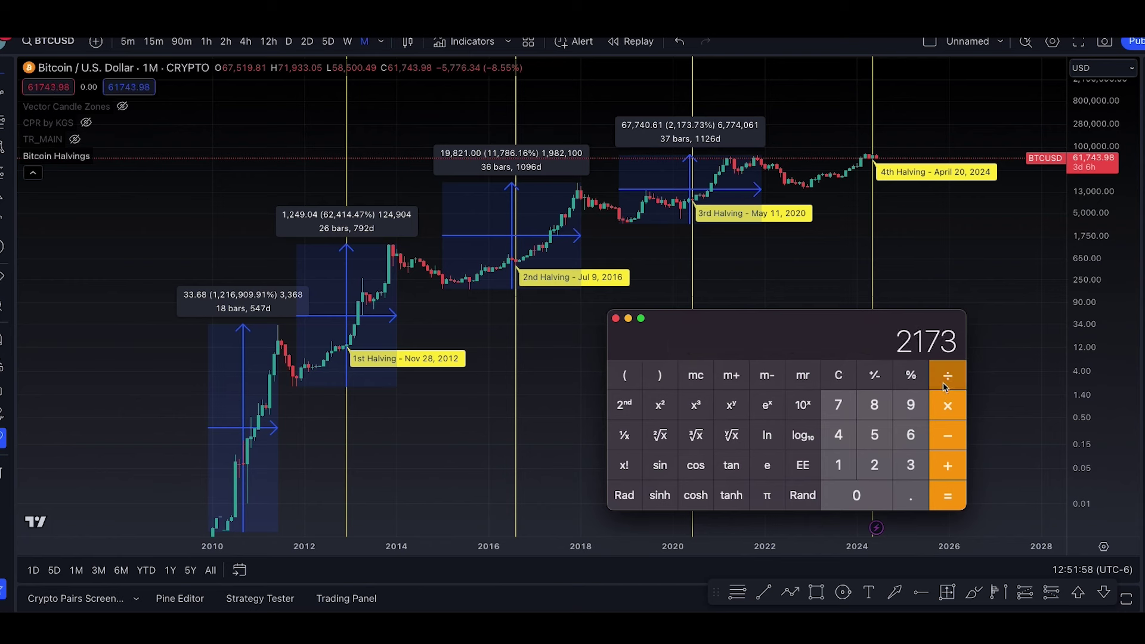
text(/5.3)
click(948, 492)
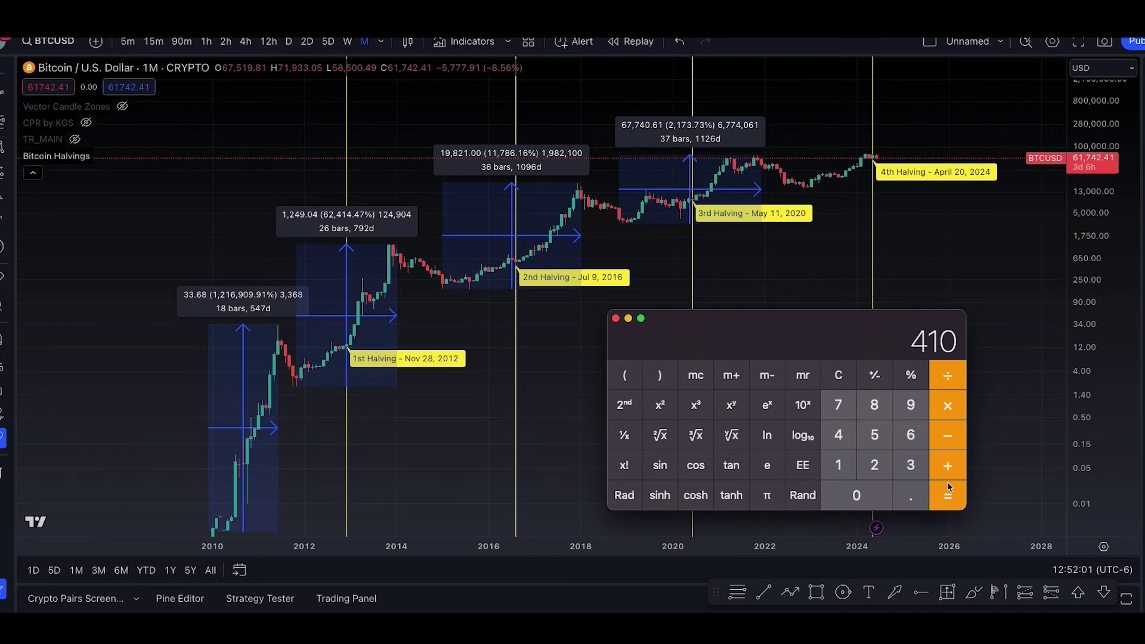
Draw a date and price range from the late-2022 Bitcoin low near 15,000 up to about 76,900, a rise of about 413%
scroll(882, 254, up, 2)
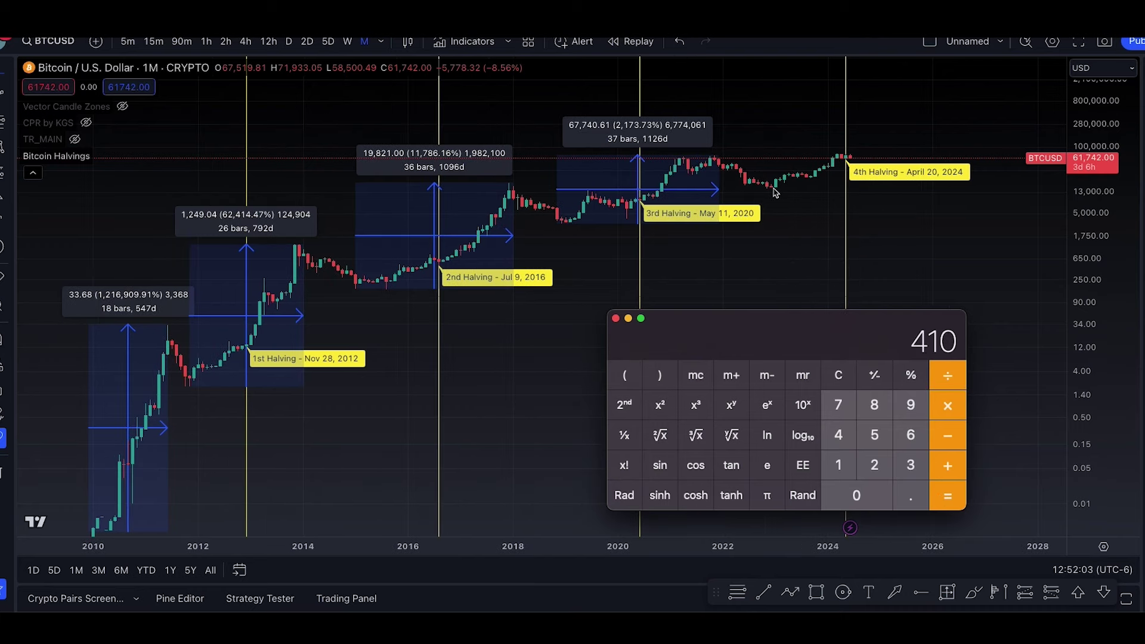
drag(1096, 271, 1098, 524)
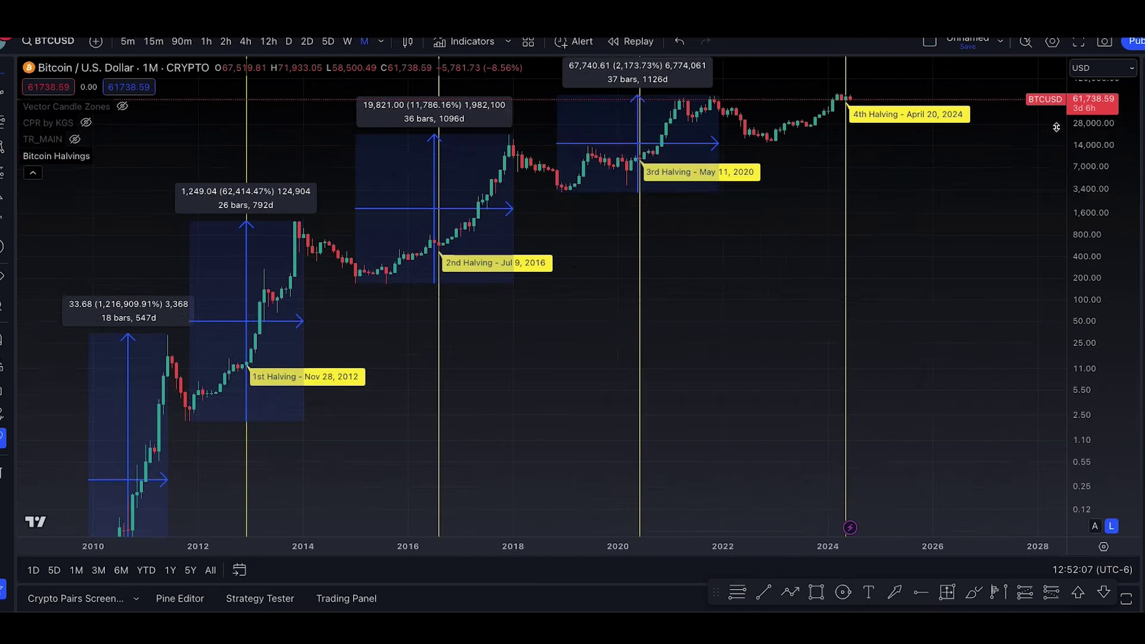
drag(816, 258, 681, 328)
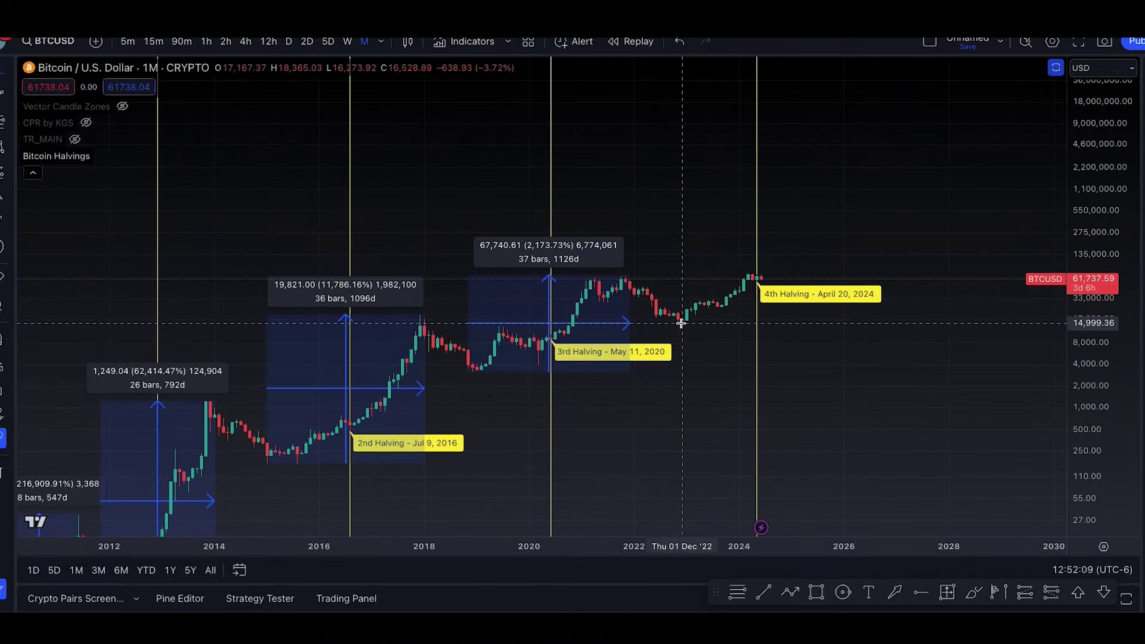
shift+click(681, 327)
click(737, 246)
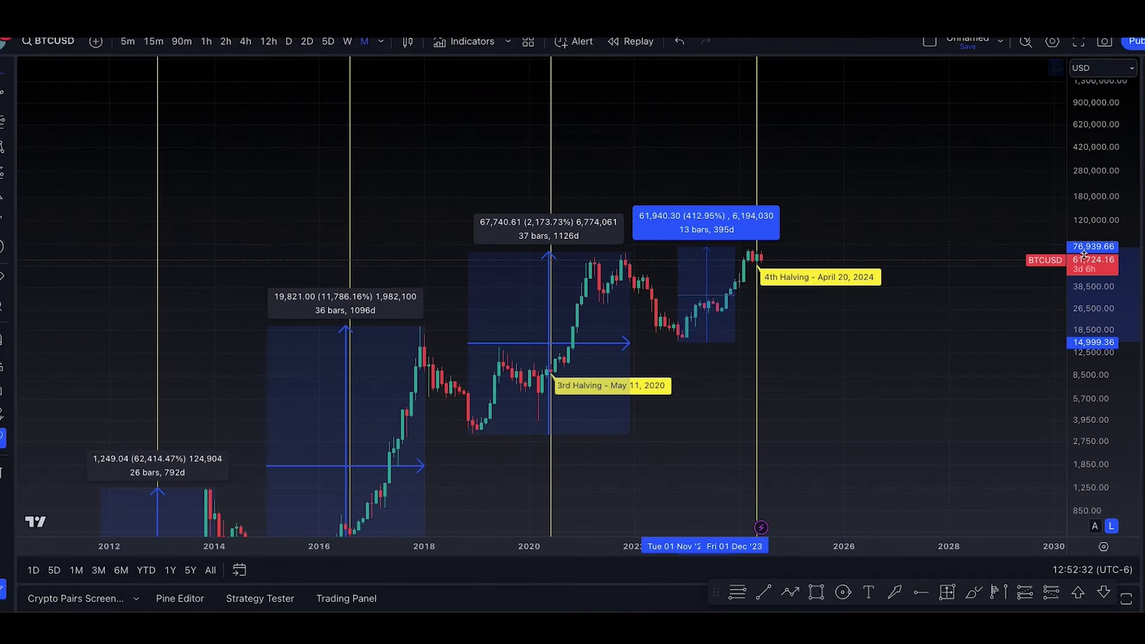
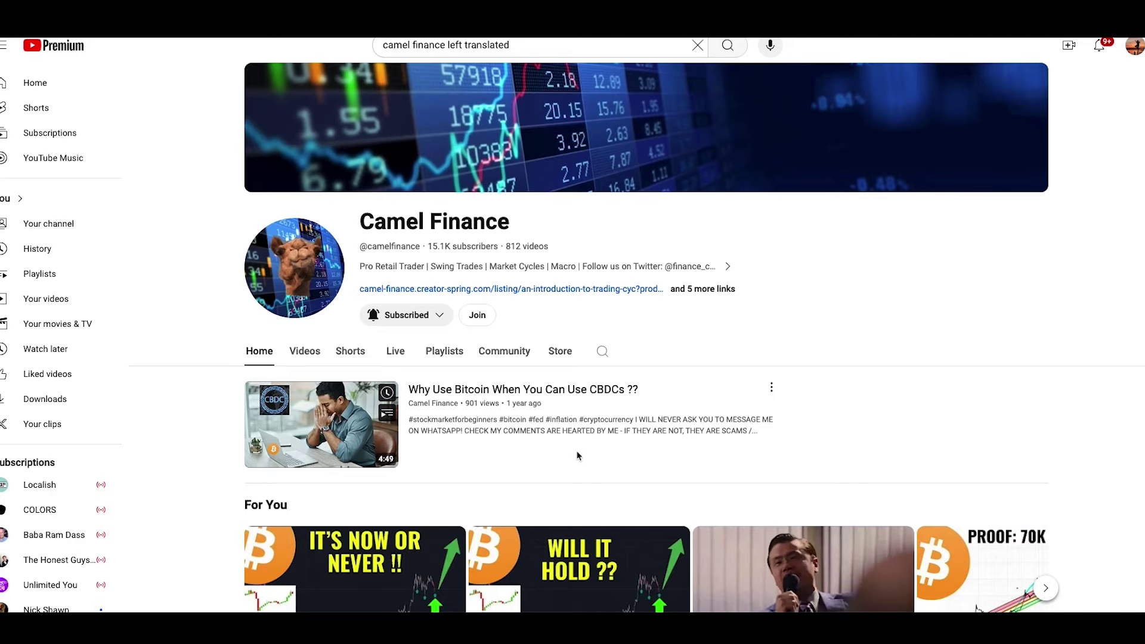
Switch to YouTube and look over the Camel Finance channel page
scroll(579, 459, down, 7)
scroll(617, 258, up, 5)
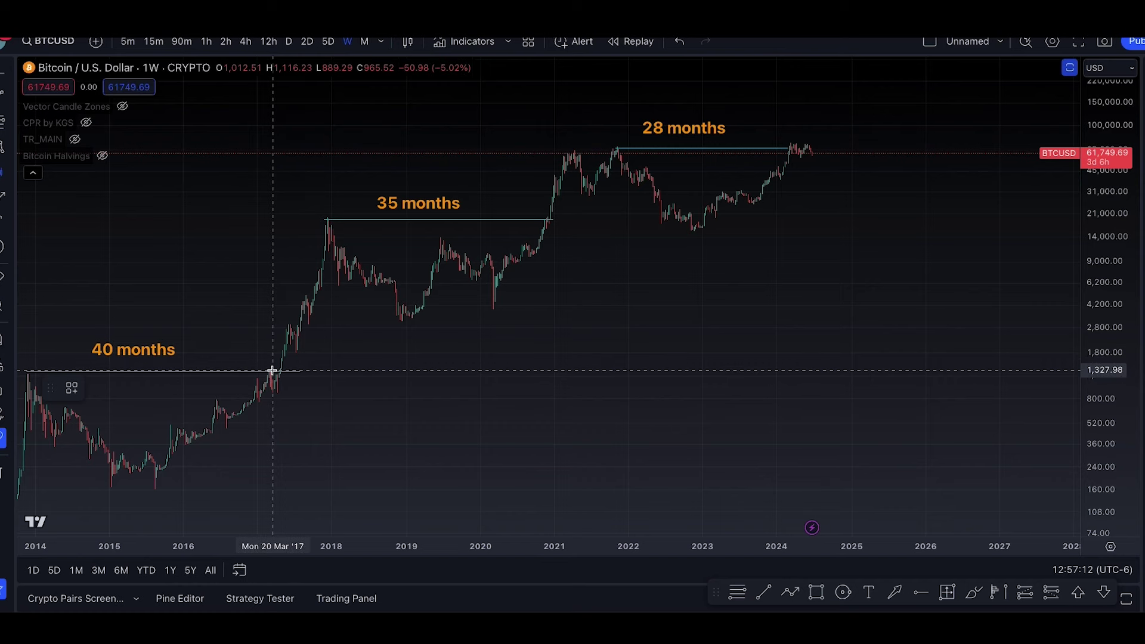
On the weekly Bitcoin chart, copy the March to December 2017 price bars as a bars pattern and place it at the March 2024 breakout
click(270, 370)
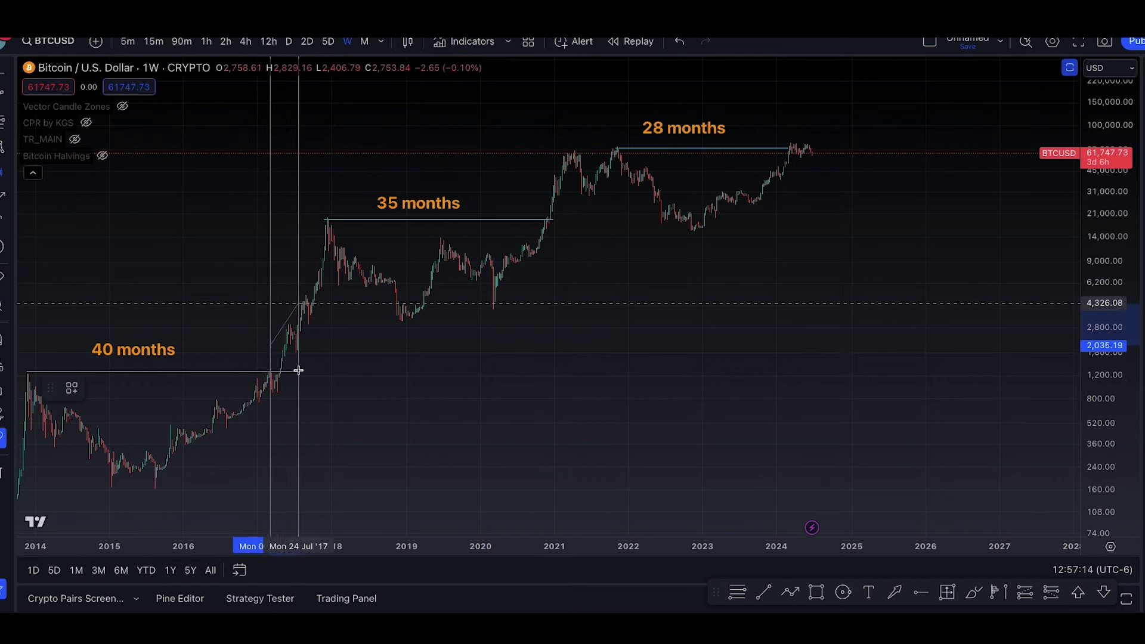
click(326, 358)
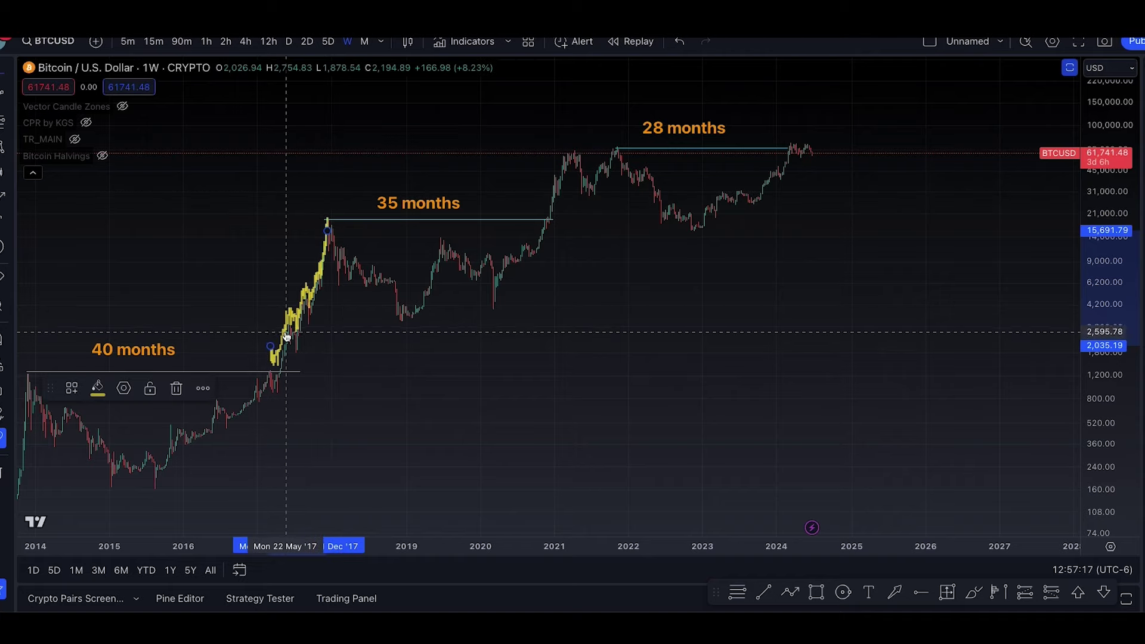
mouse_move(290, 321)
mouse_down()
mouse_move(785, 143)
mouse_move(821, 121)
mouse_move(810, 117)
mouse_up()
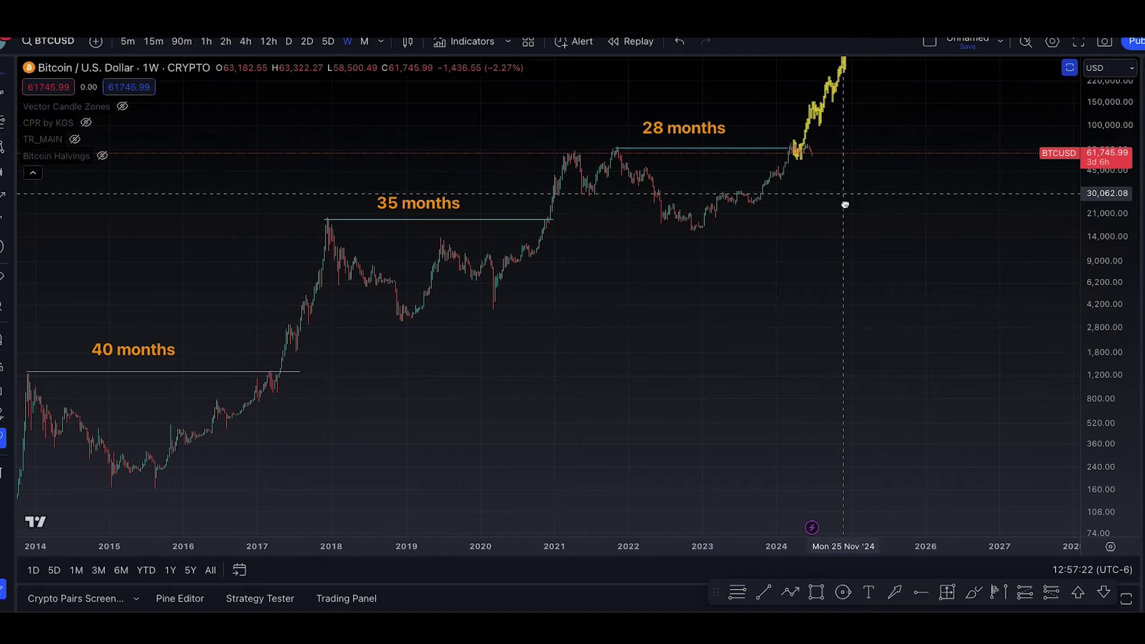
drag(843, 205, 758, 327)
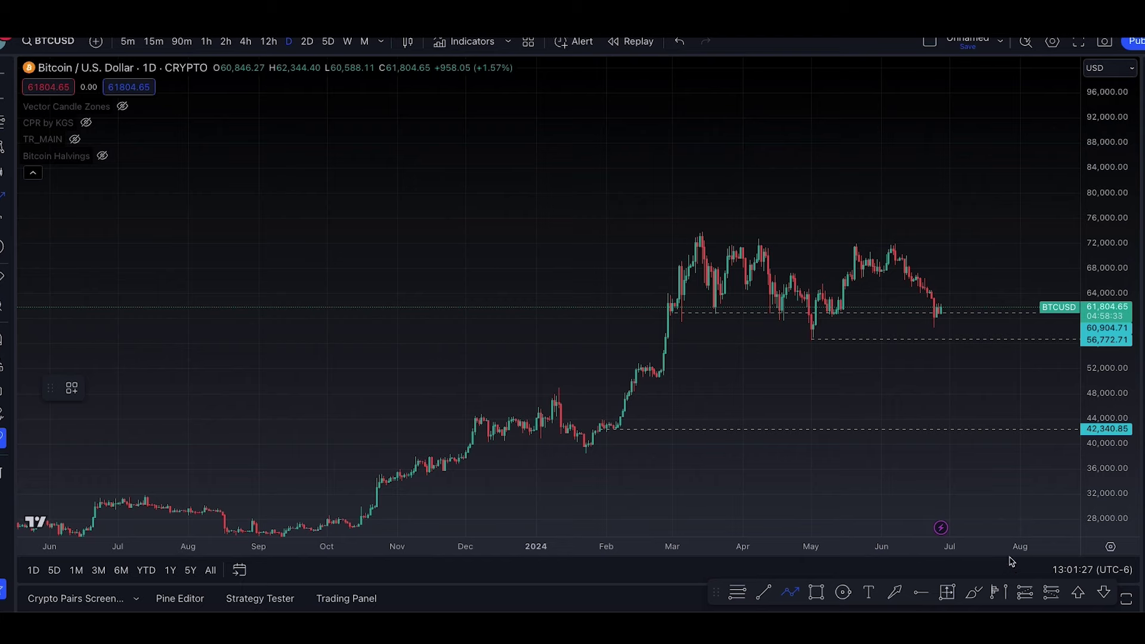
Draw a projection path on the daily chart from the early June 2024 high through the late June low to about 93,000 on 19 August
scroll(1008, 536, up, 2)
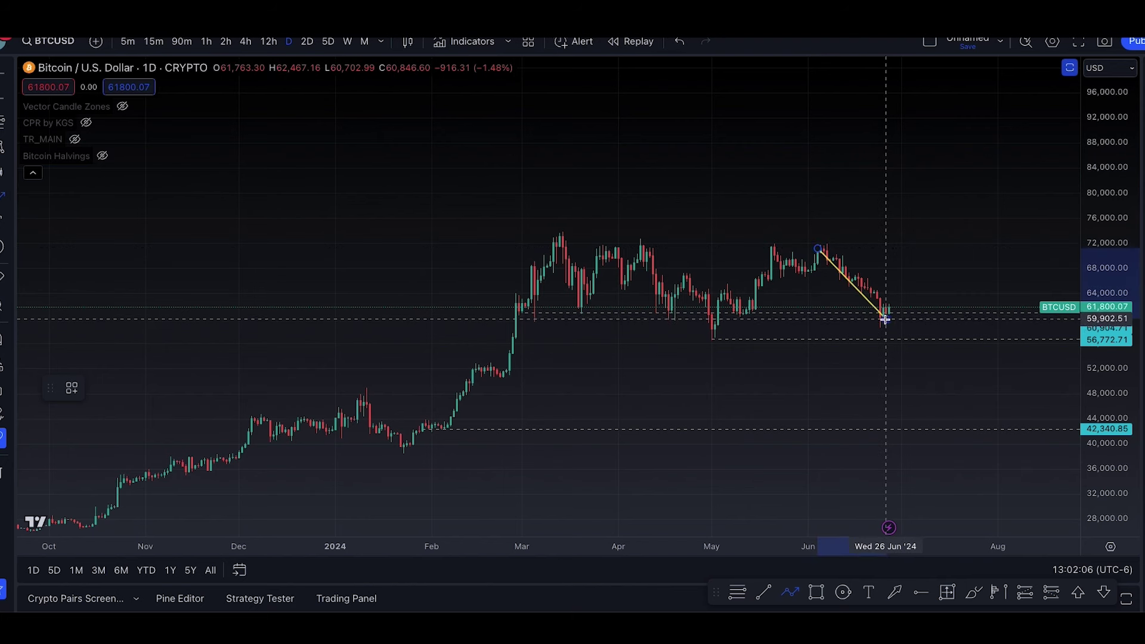
click(886, 319)
click(917, 270)
click(942, 276)
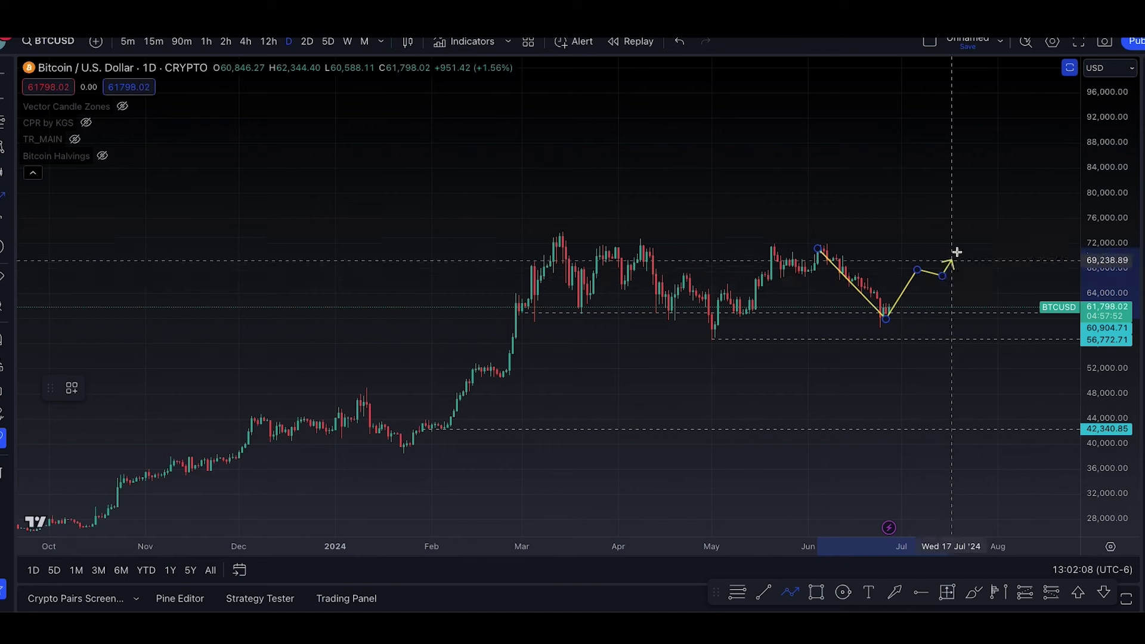
click(973, 203)
click(997, 227)
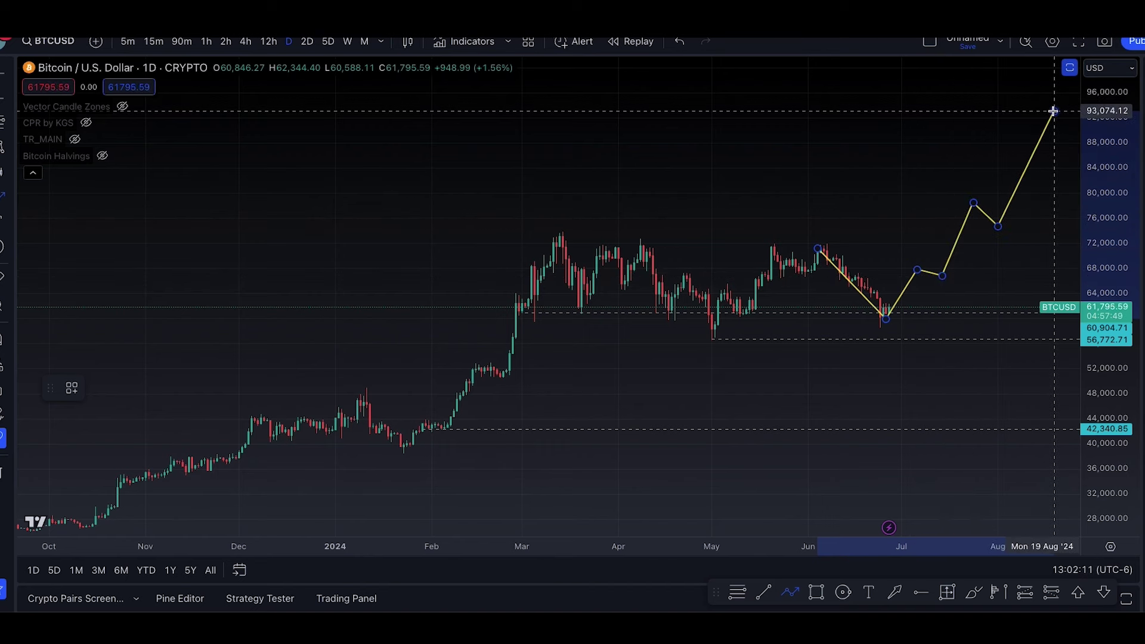
click(1054, 112)
double_click(1054, 112)
key(Escape)
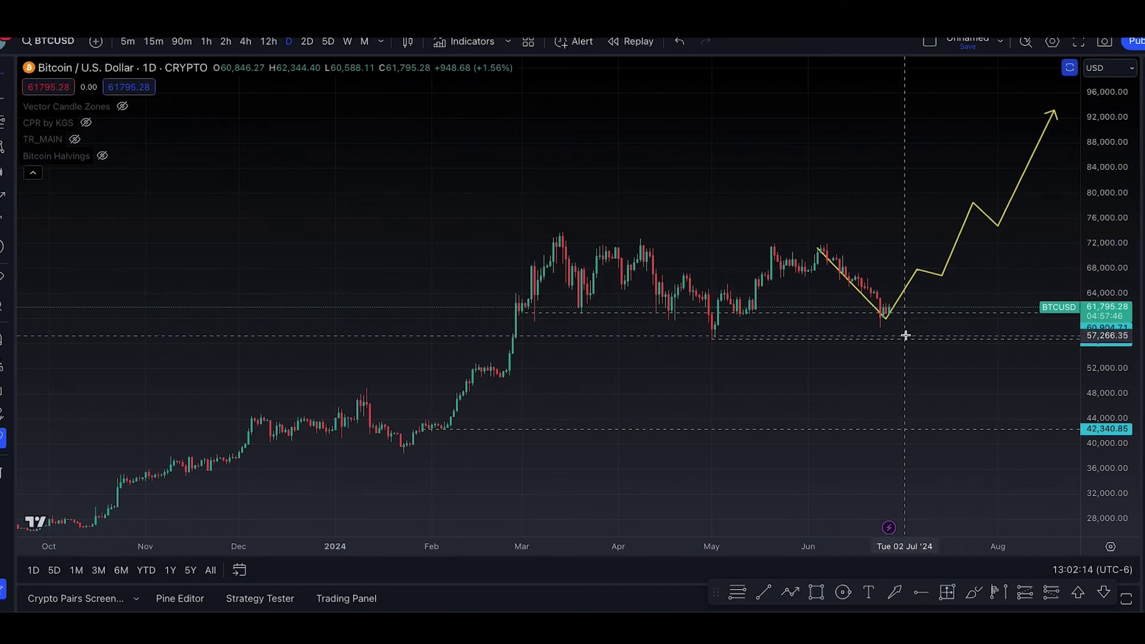
Draw a path from the June high and low up to about 72,000 in mid-July, back to about 61,000, and up to about 90,000 in September
drag(885, 404, 764, 306)
click(763, 306)
click(799, 258)
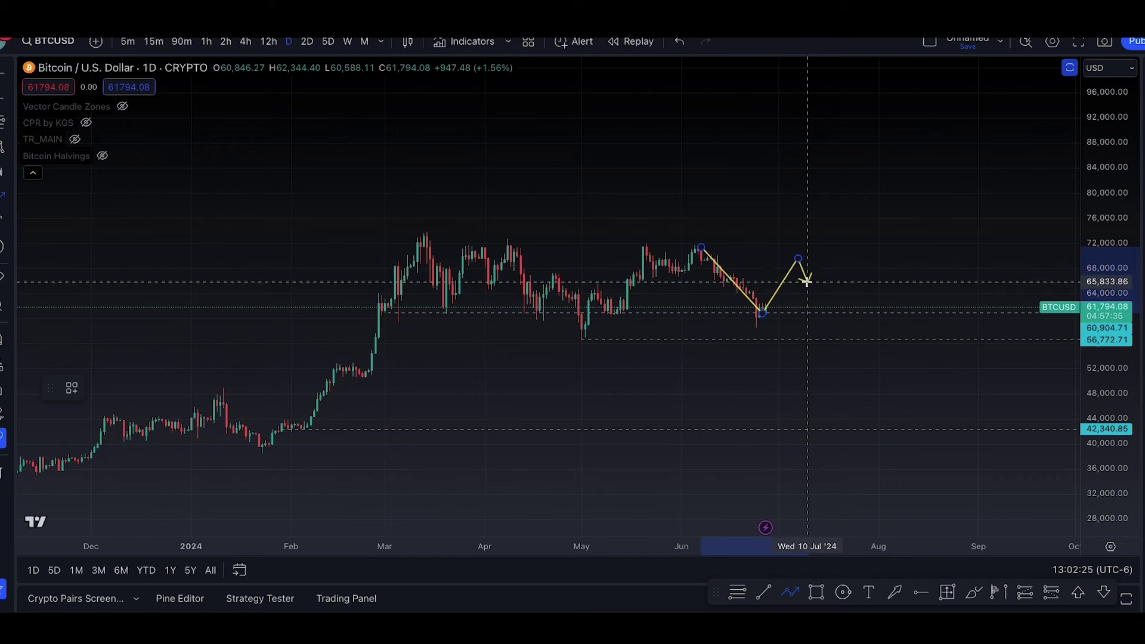
click(808, 281)
click(833, 243)
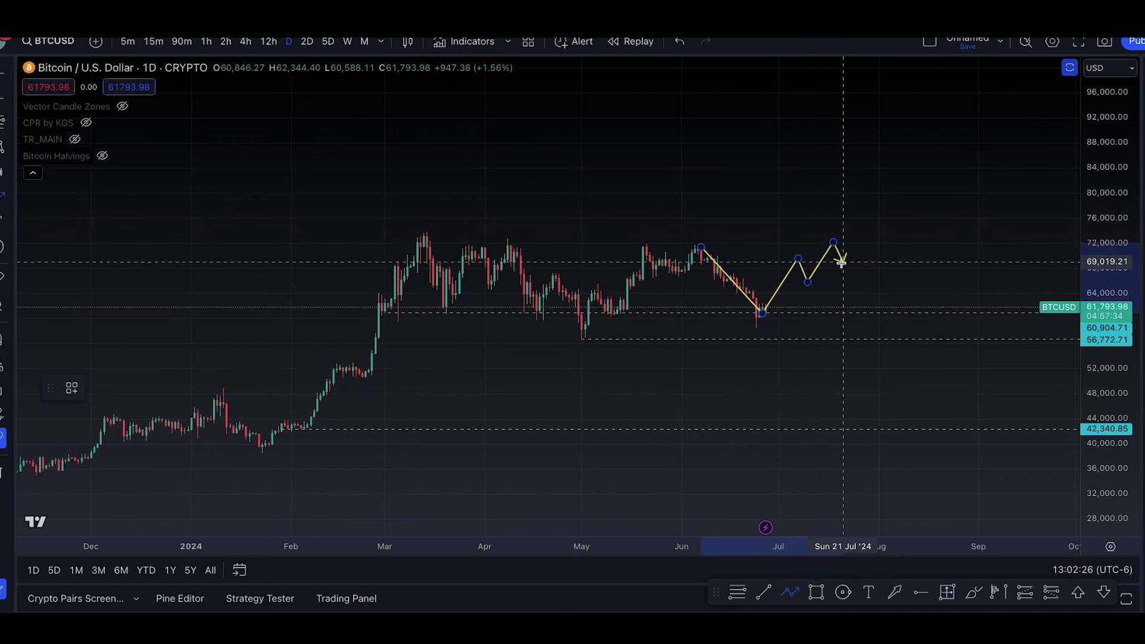
click(853, 293)
click(863, 311)
click(895, 274)
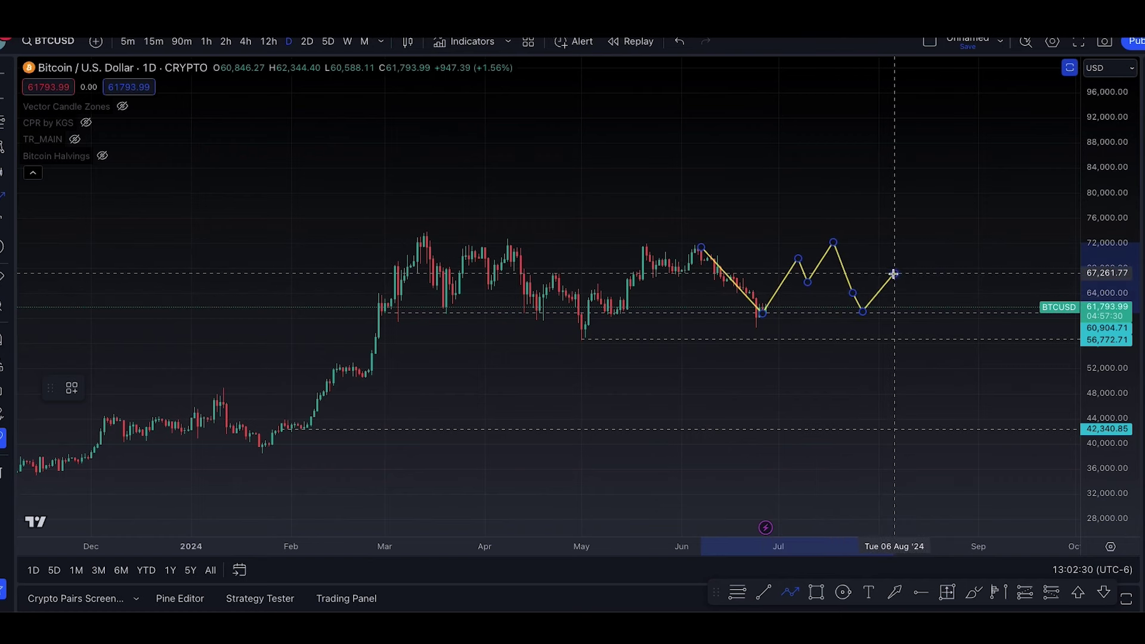
click(914, 292)
click(961, 209)
click(981, 207)
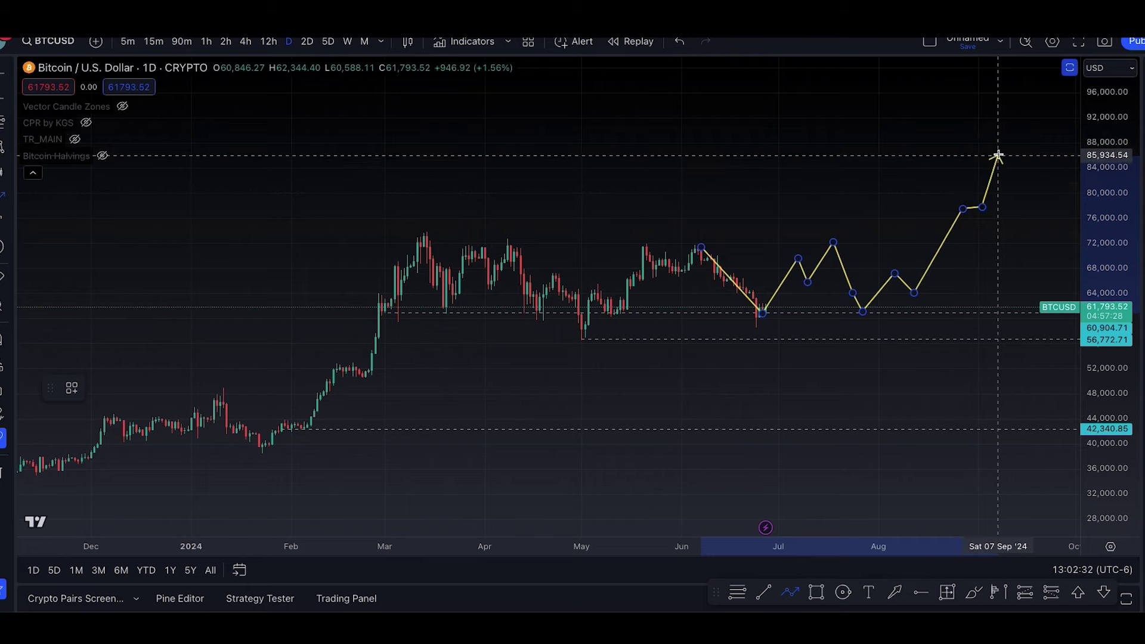
double_click(1007, 129)
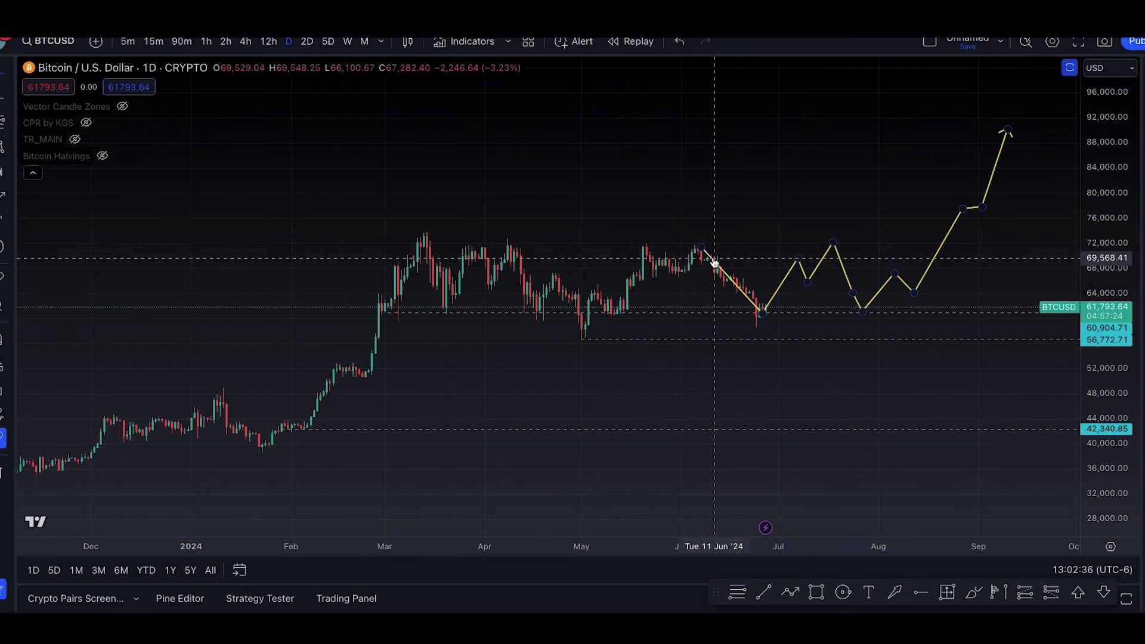
click(861, 310)
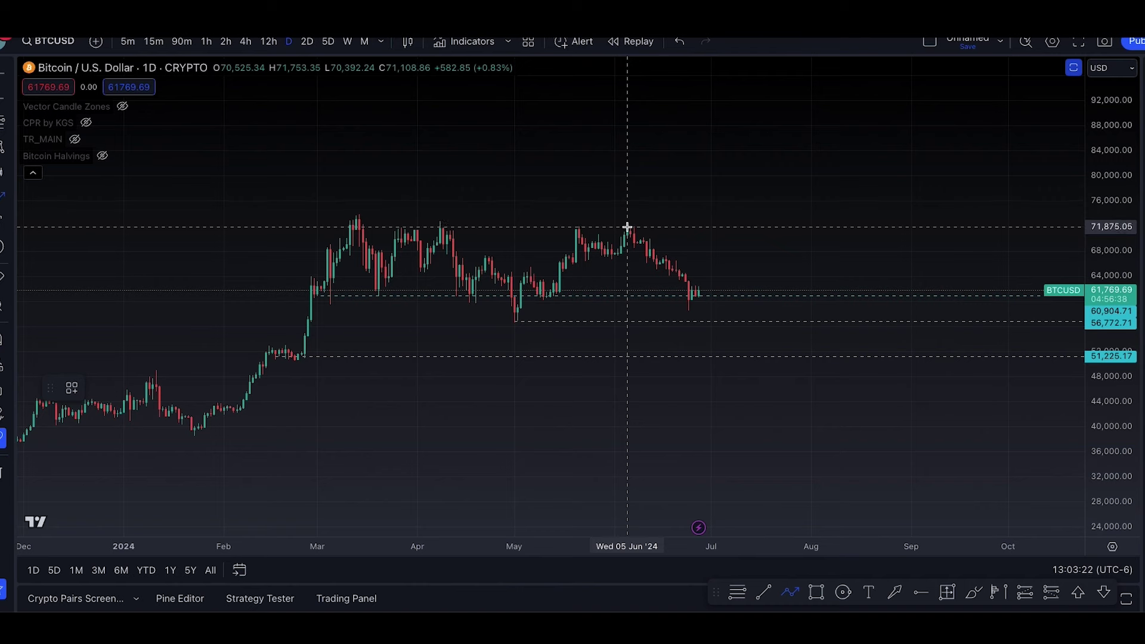
Draw a path from the 5 June high down to about 51,700 on 26 July and up to about 82,500 on 25 September
click(628, 227)
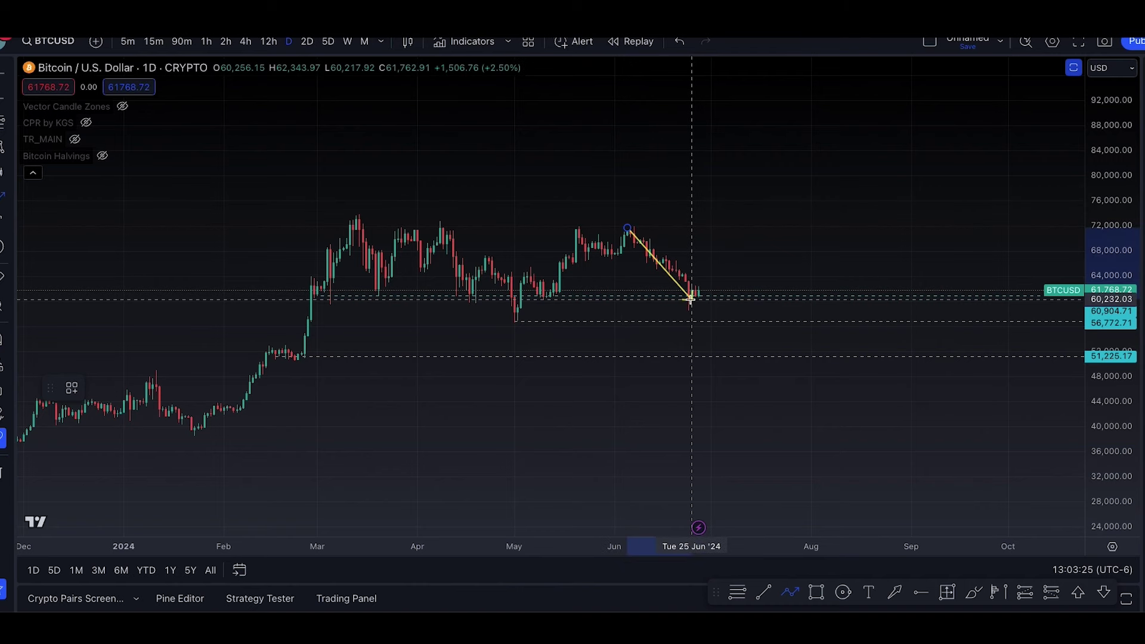
click(692, 298)
click(730, 266)
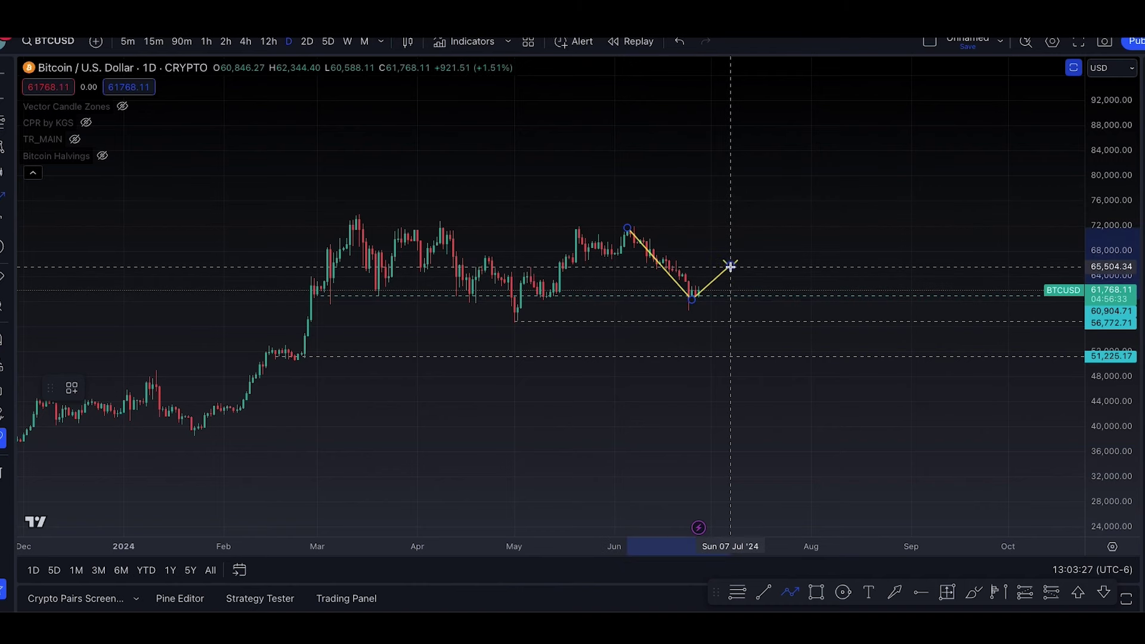
click(753, 316)
click(760, 309)
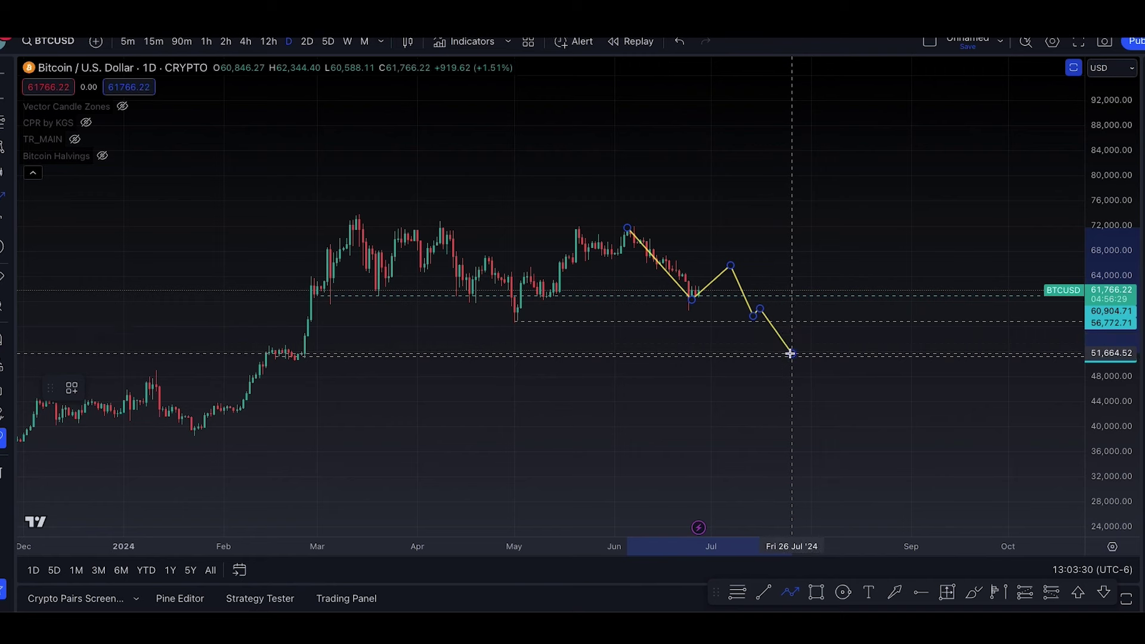
click(790, 353)
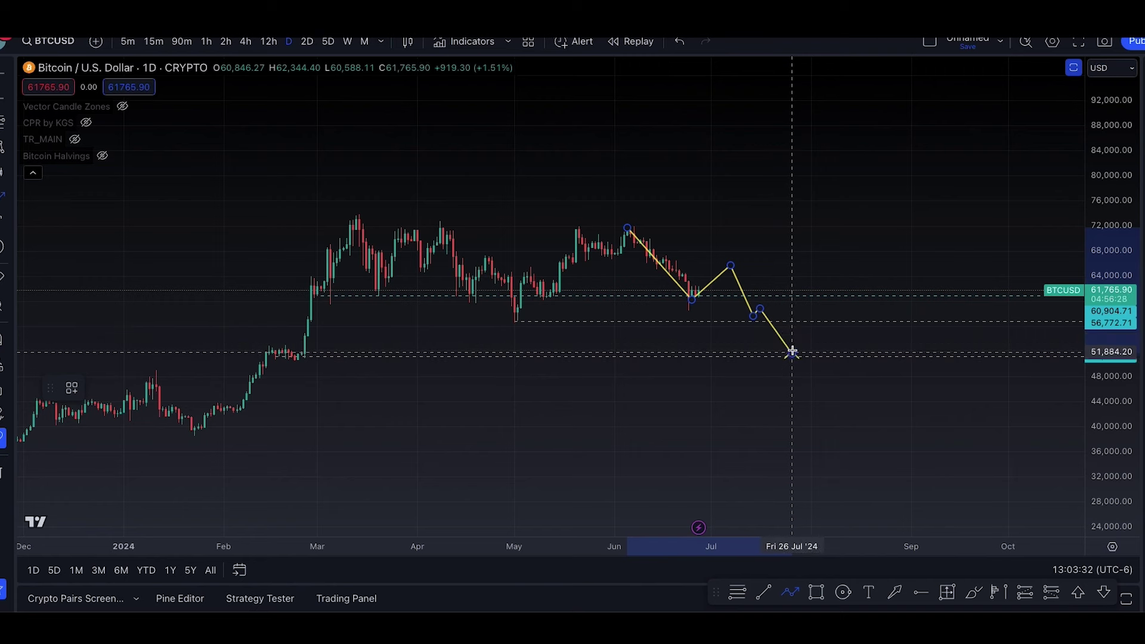
click(815, 329)
click(822, 332)
click(894, 242)
click(901, 251)
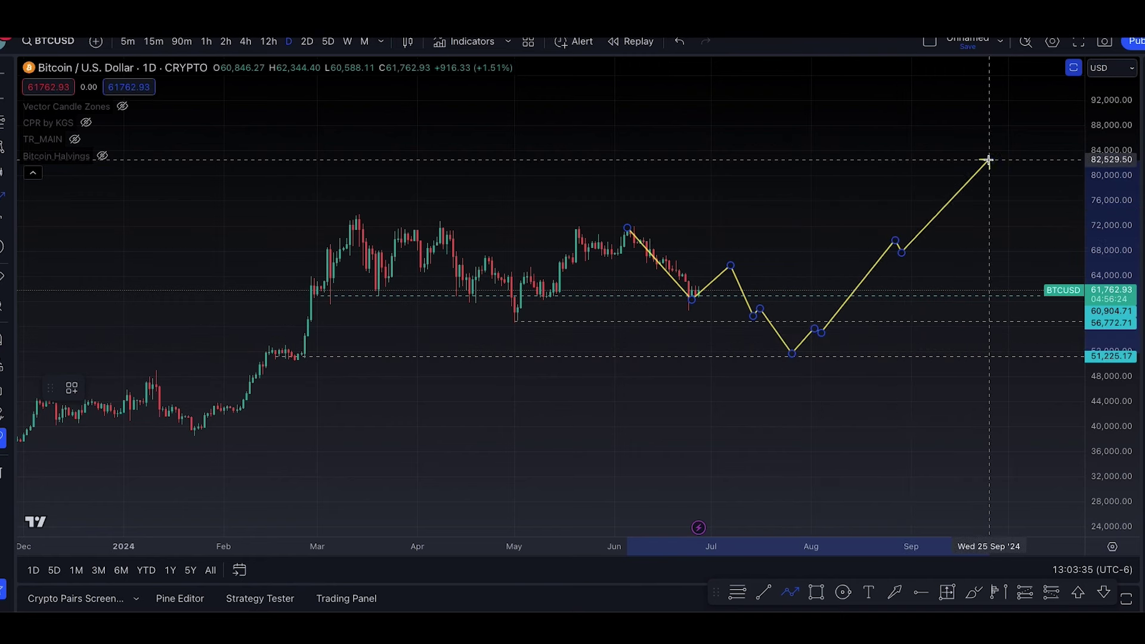
double_click(988, 160)
click(988, 239)
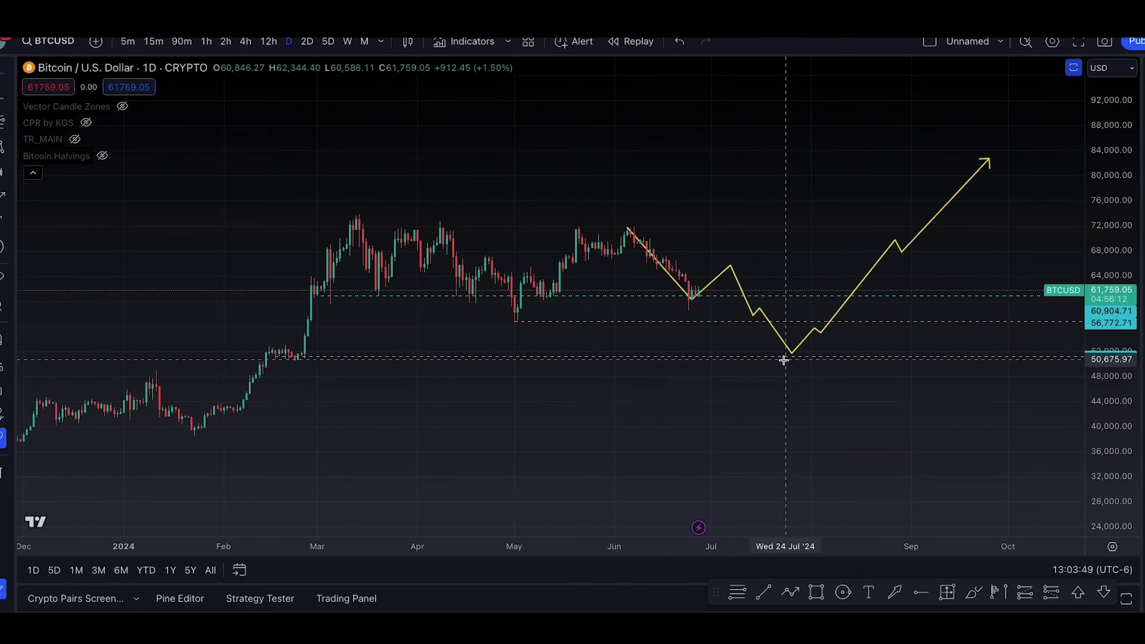
Delete the projection path that dips to the 51,225.17 support level
click(810, 361)
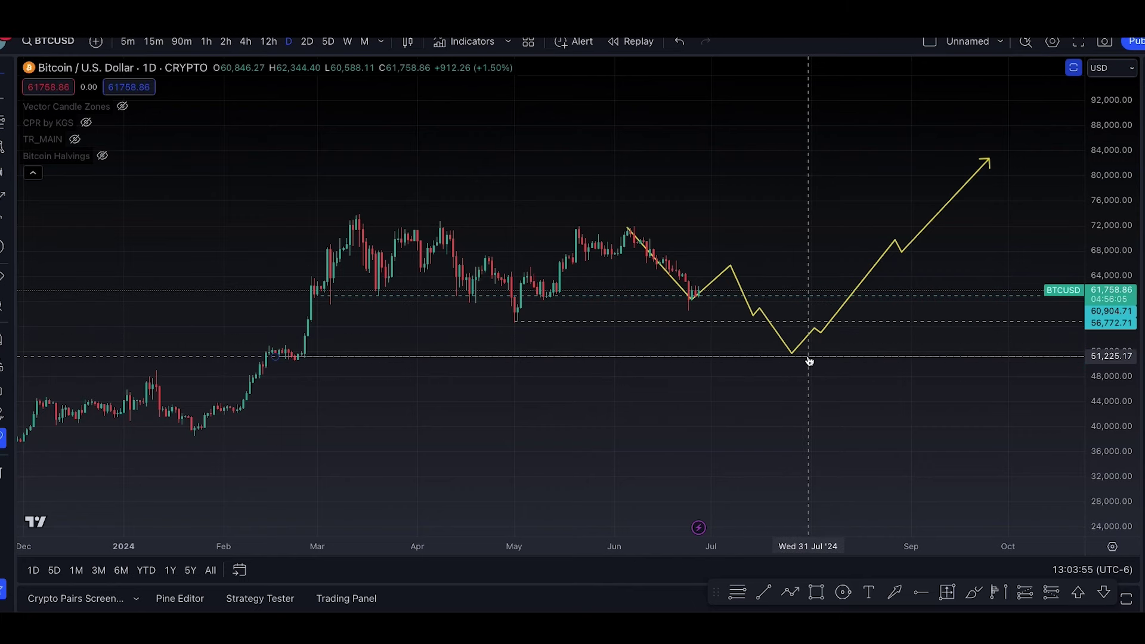
click(889, 261)
key(Delete)
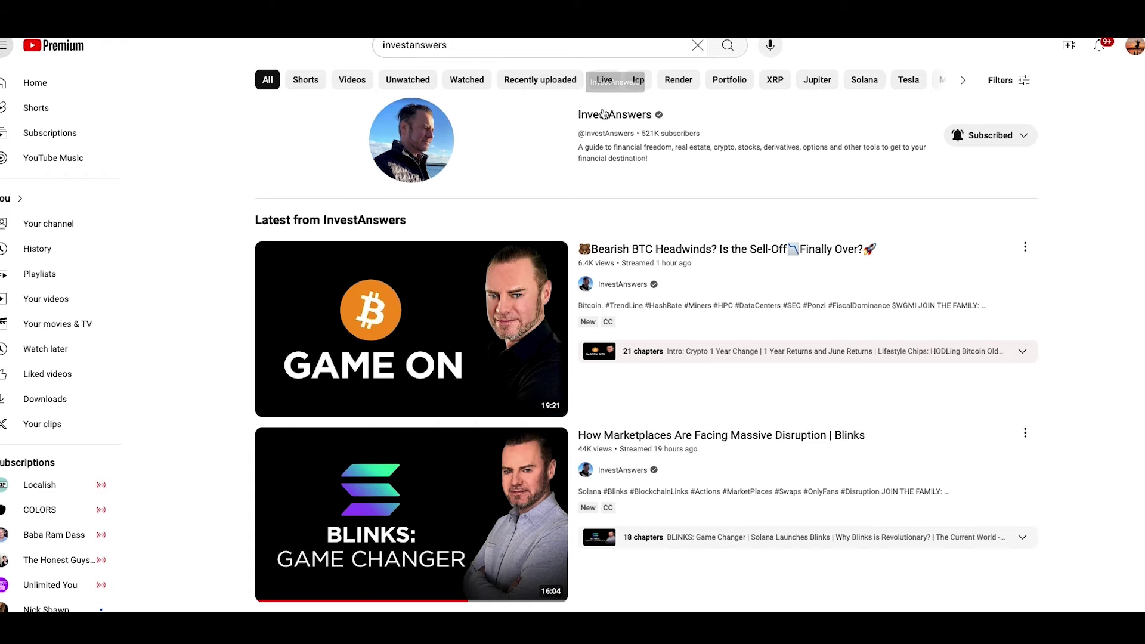
On YouTube, open the InvestAnswers channel page from the search results and look through its videos
click(624, 148)
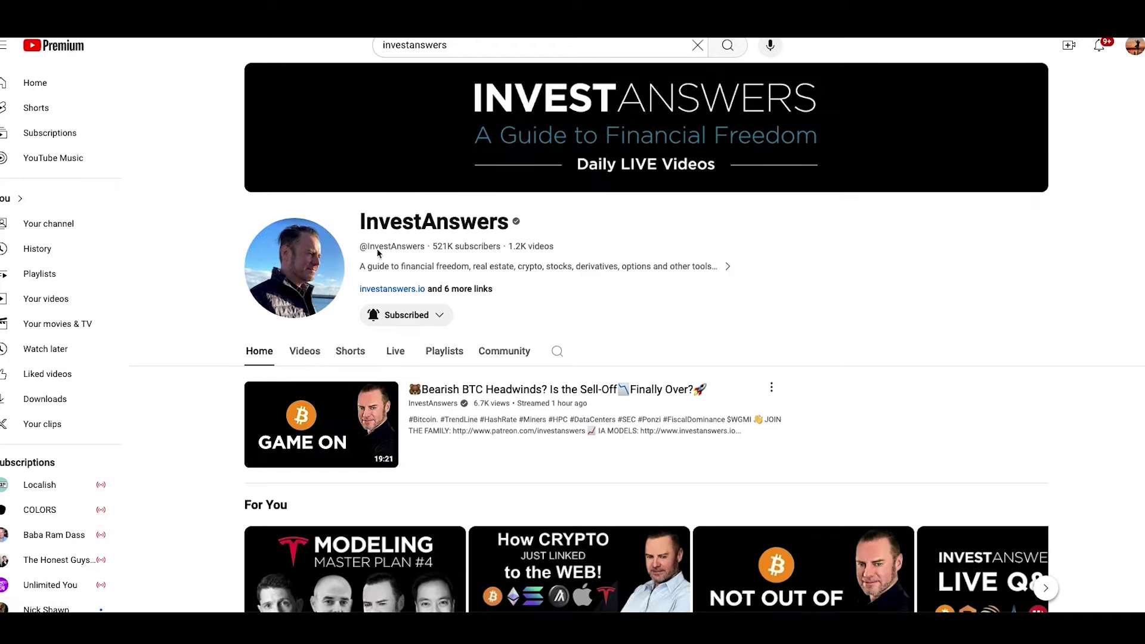
scroll(494, 443, down, 8)
scroll(493, 443, up, 6)
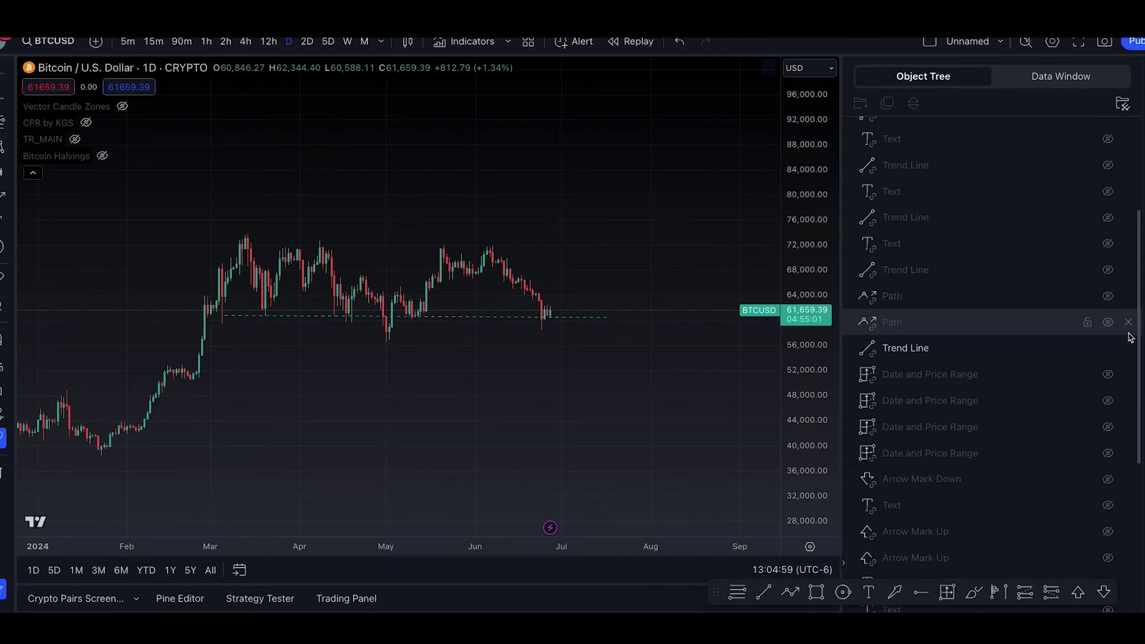
Back on the TradingView daily Bitcoin chart, show and re-hide each of the two hidden projection paths above the trend line in the object list
click(1105, 323)
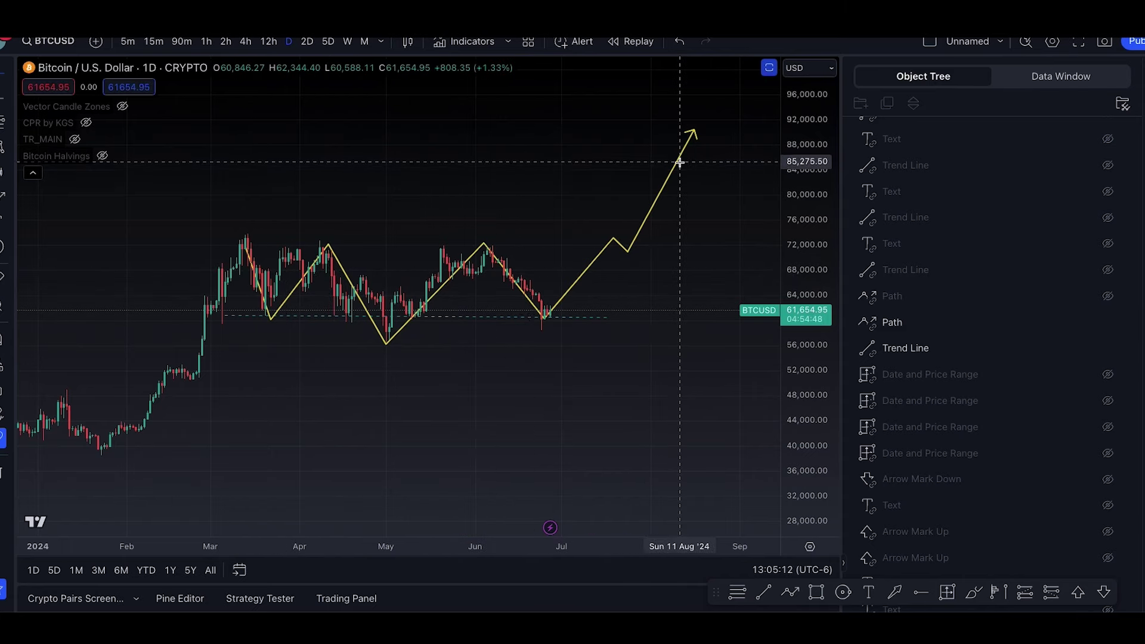
click(1108, 322)
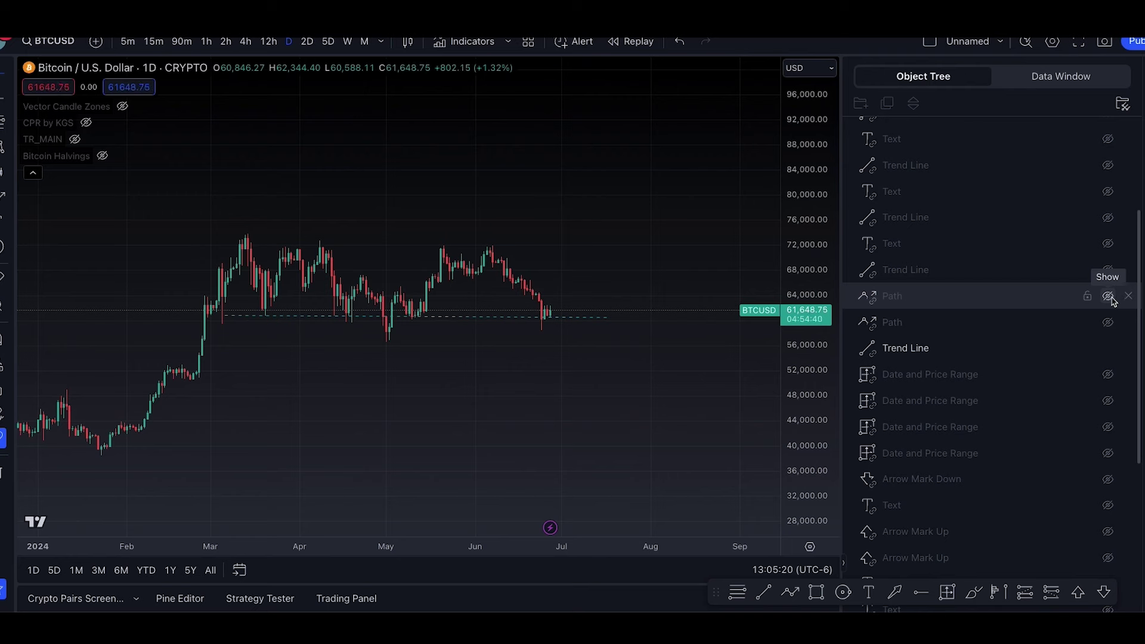
click(1110, 298)
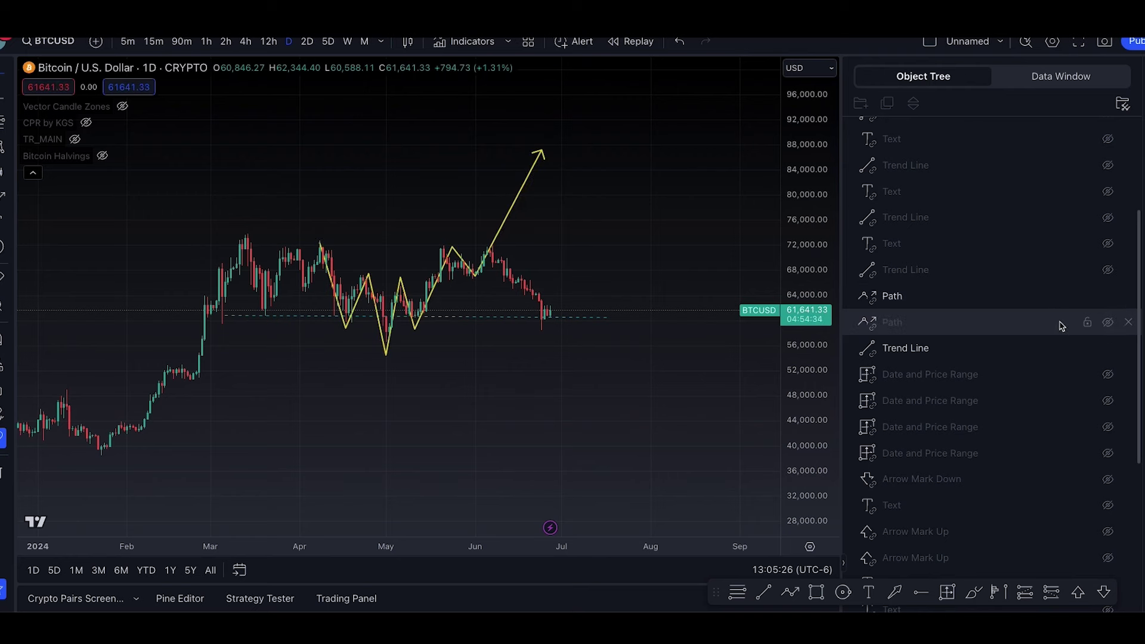
click(1108, 298)
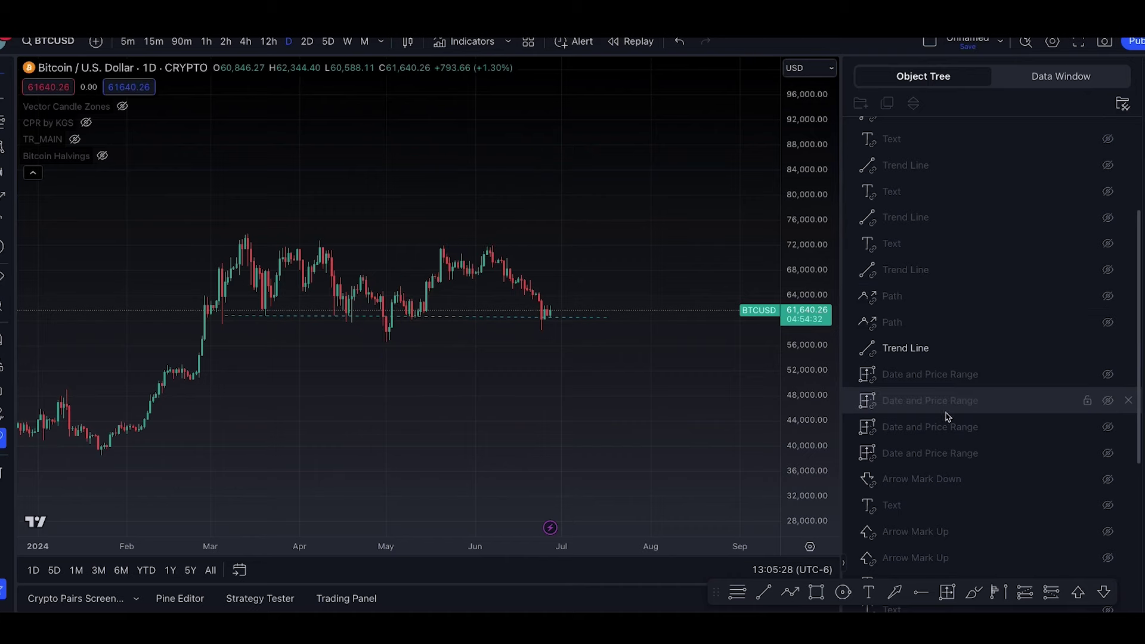